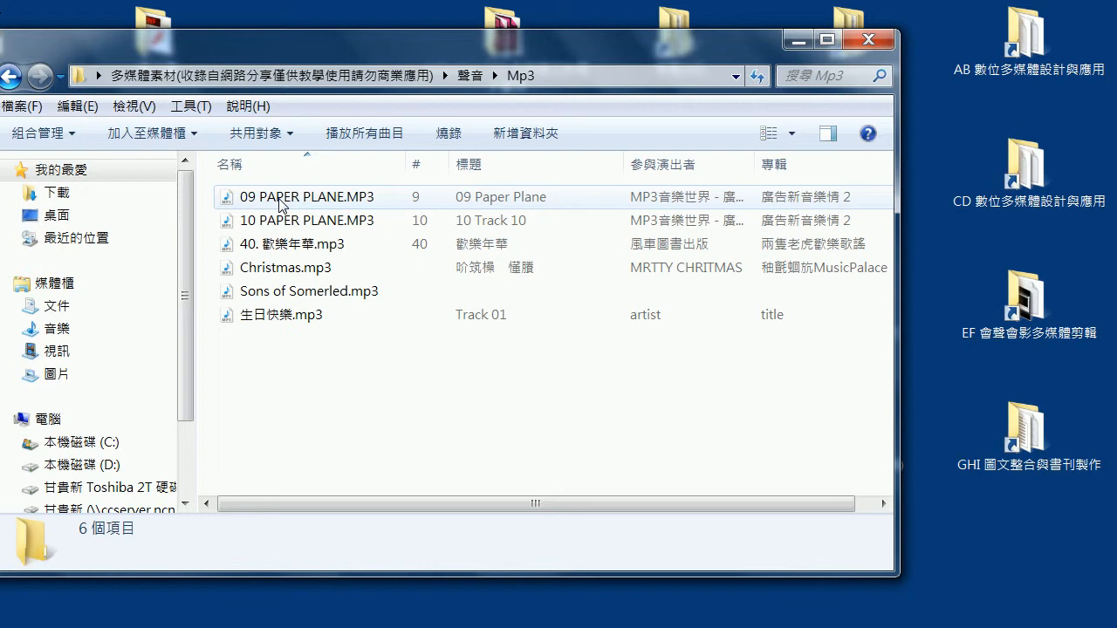
# Preview 09 PAPER PLANE.MP3 from the Mp3 folder, close the player and minimize the folder window.
pyautogui.click(281, 201)
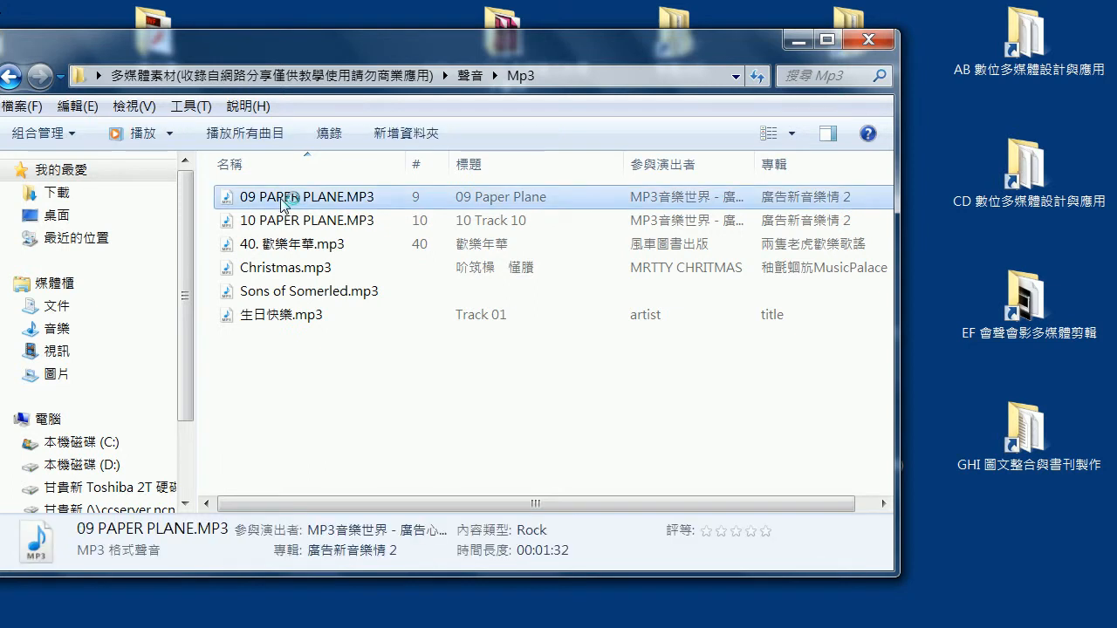
pyautogui.doubleClick(281, 199)
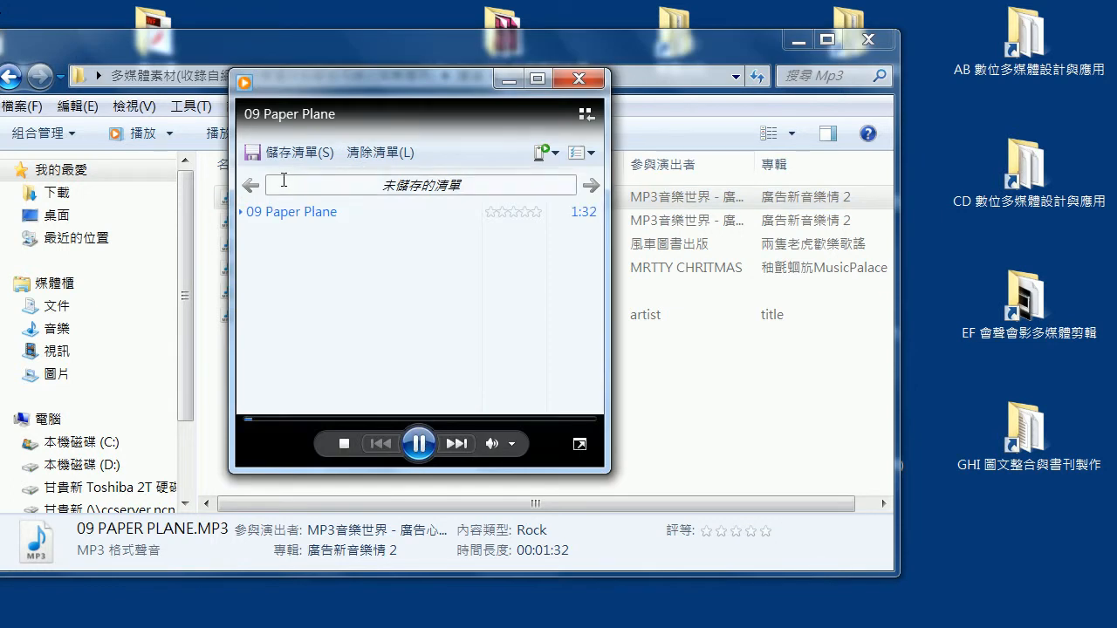
pyautogui.click(419, 444)
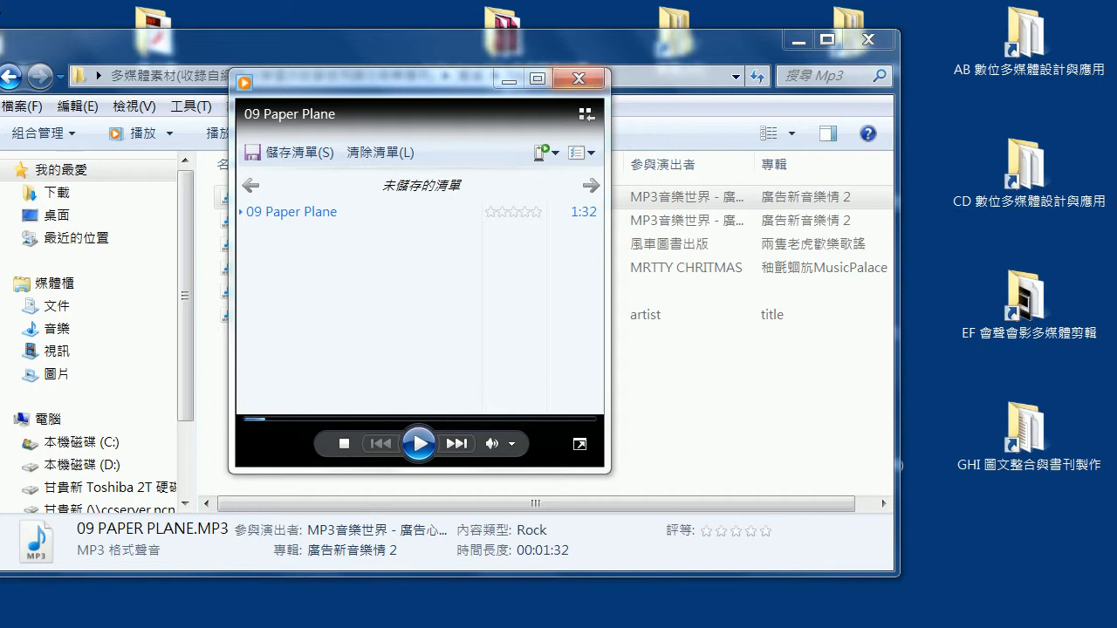
pyautogui.click(577, 80)
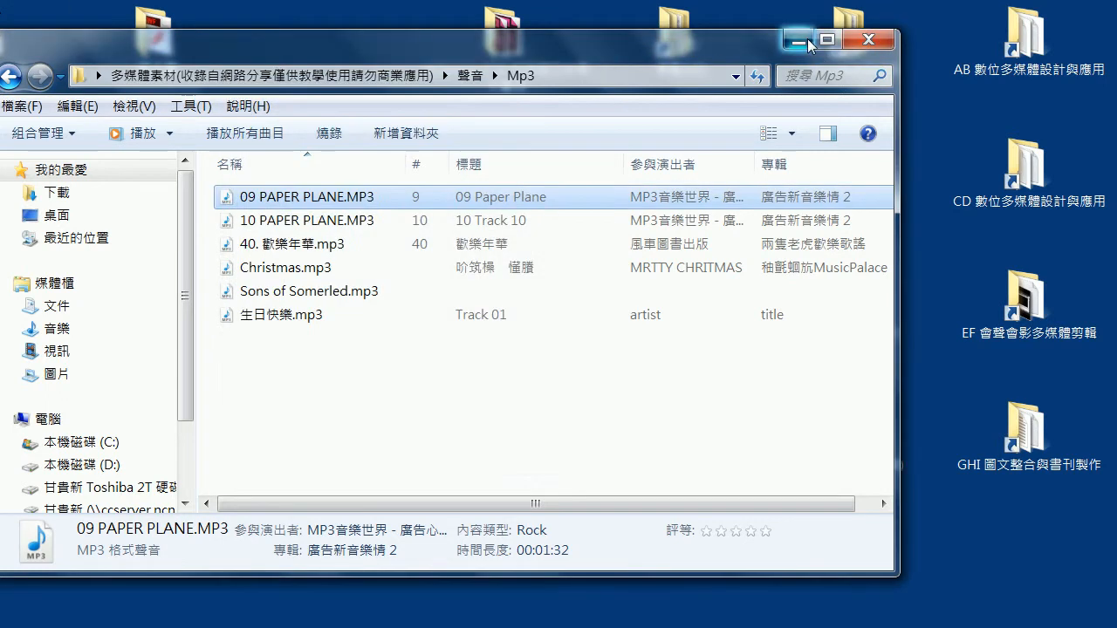
pyautogui.click(807, 38)
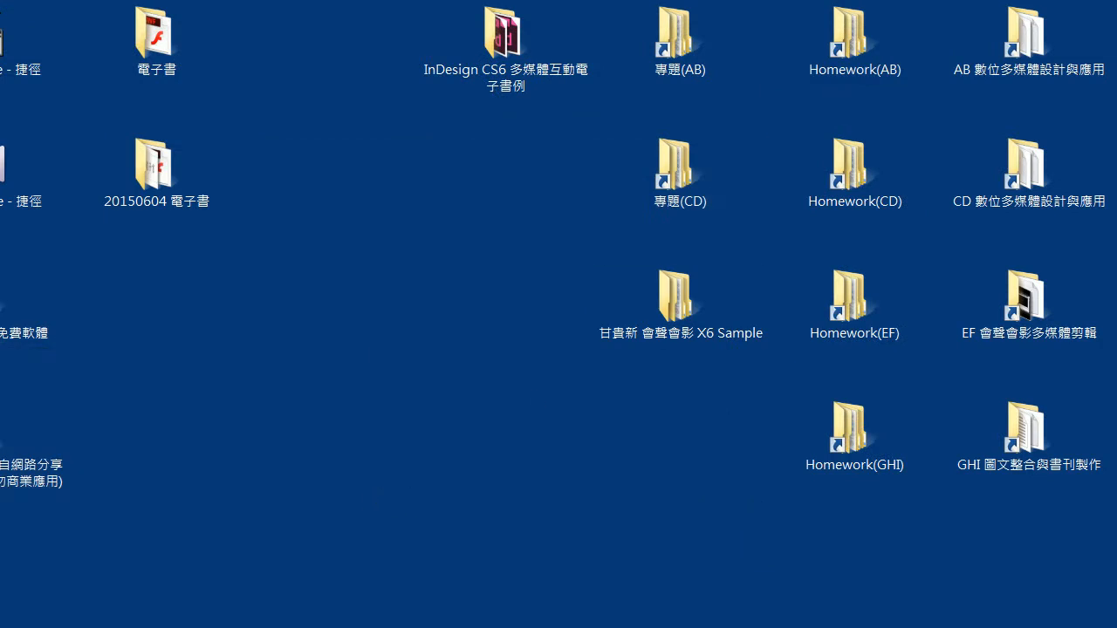
# Switch to InDesign and add a text frame about 131 × 31 px below the title image, containing "配樂取自 YouTube 音效庫".
pyautogui.click(2, 624)
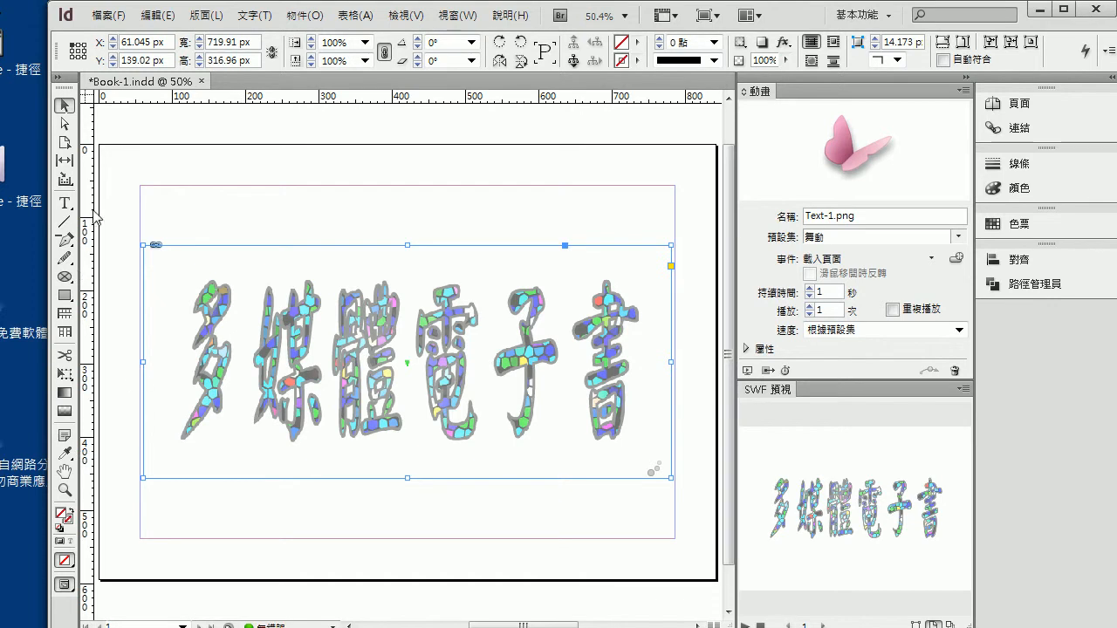
pyautogui.click(66, 205)
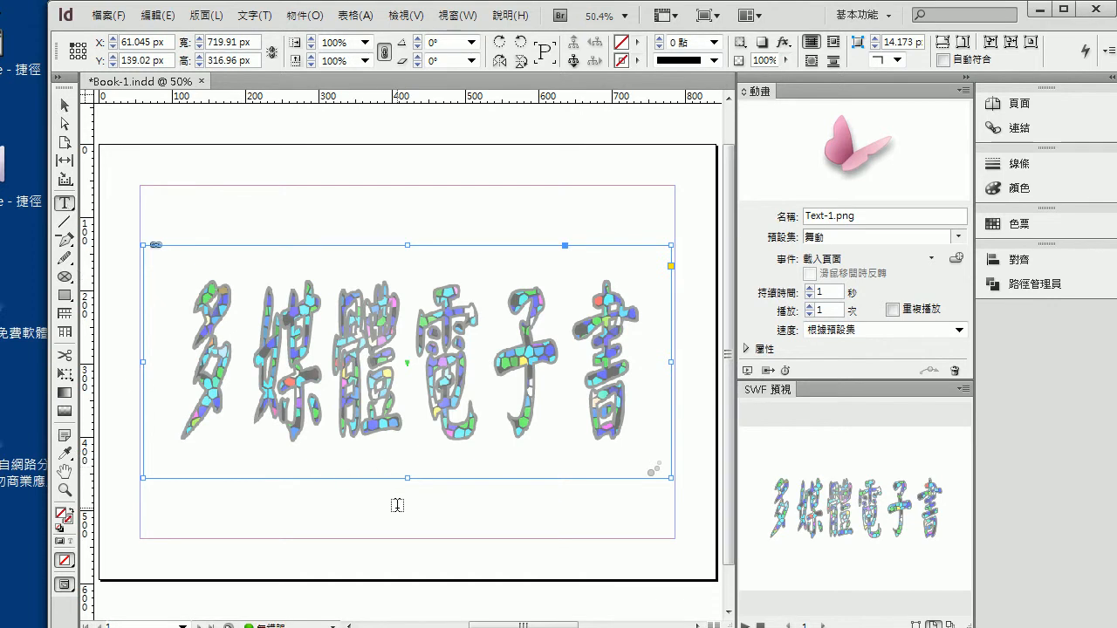
pyautogui.moveTo(486, 516); pyautogui.dragTo(583, 541)
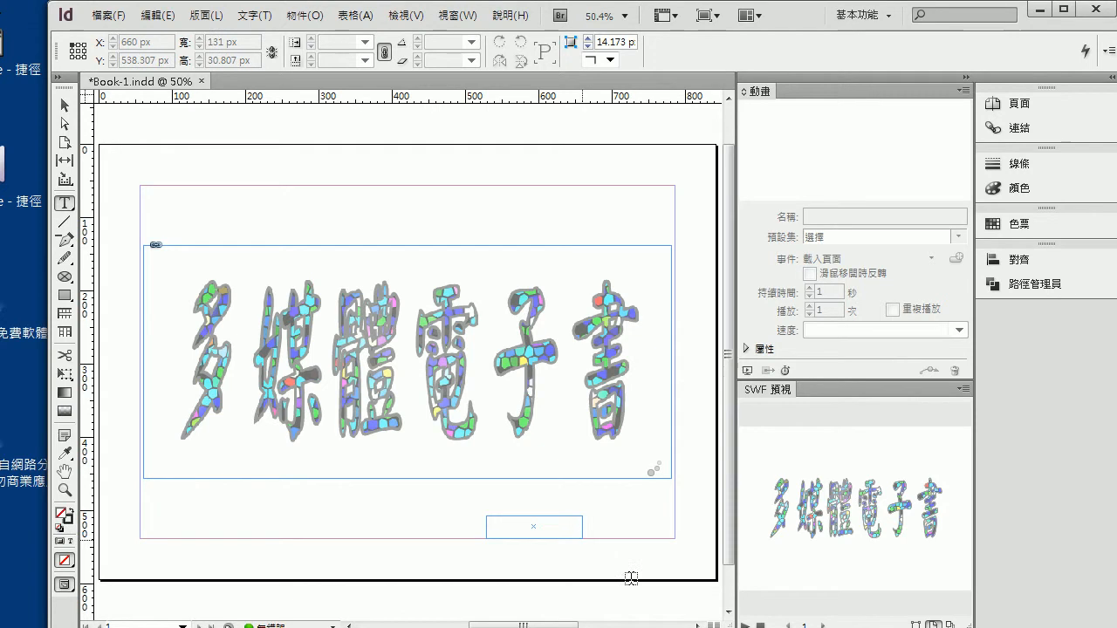
pyautogui.click(515, 527)
pyautogui.hotkey('ctrl', 'v')
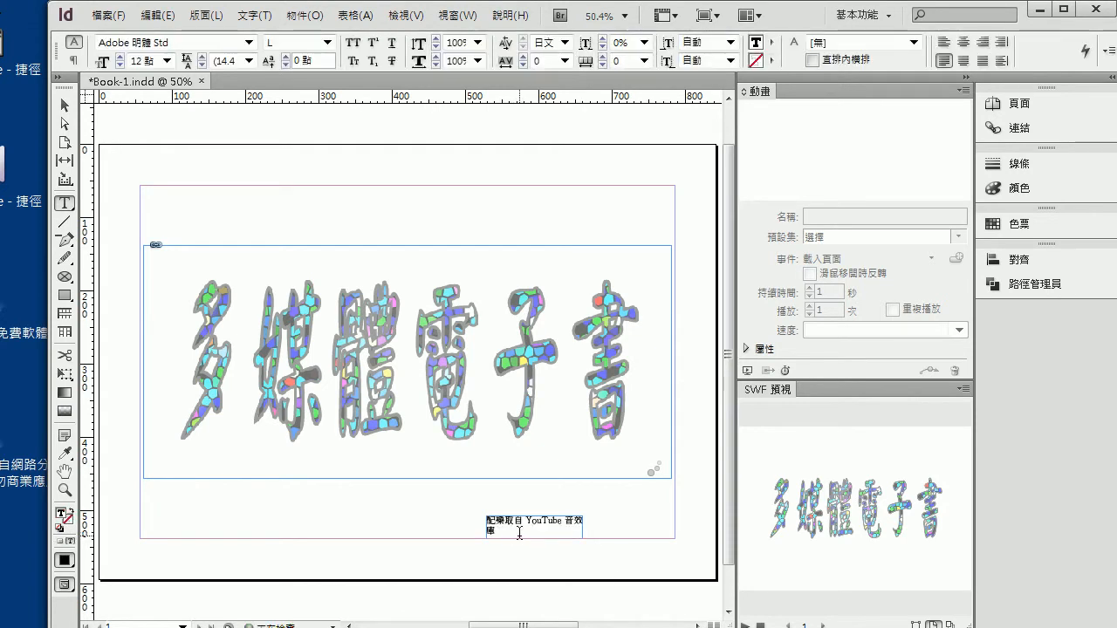
# Resize the music credit frame to 170 × 18 px and move it just below the page's lower margin at the right.
pyautogui.click(68, 106)
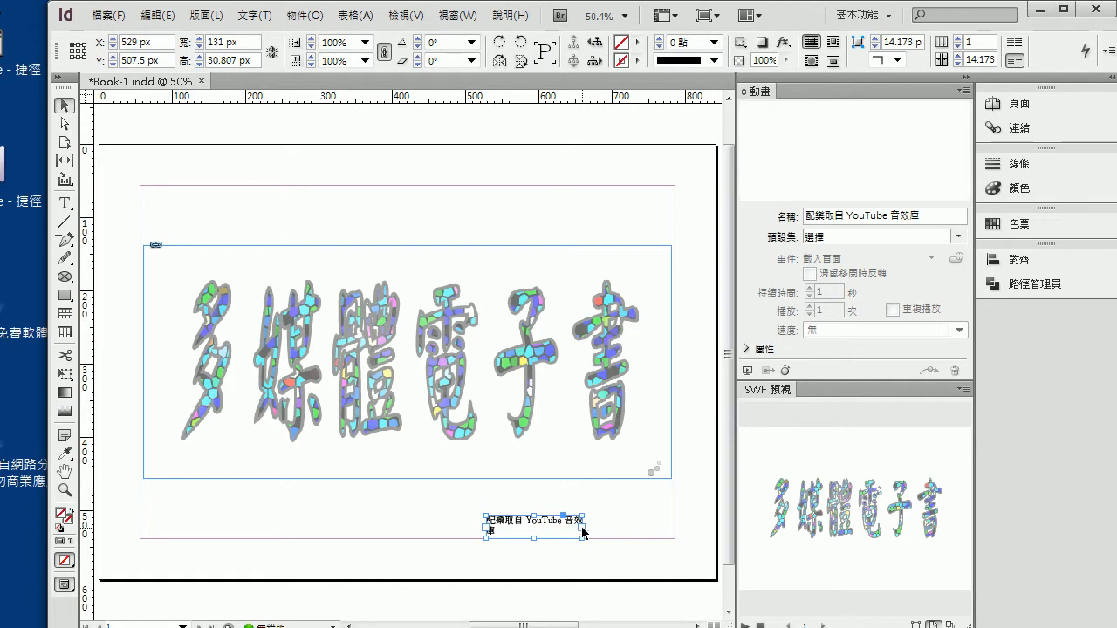
pyautogui.moveTo(582, 538); pyautogui.dragTo(599, 557)
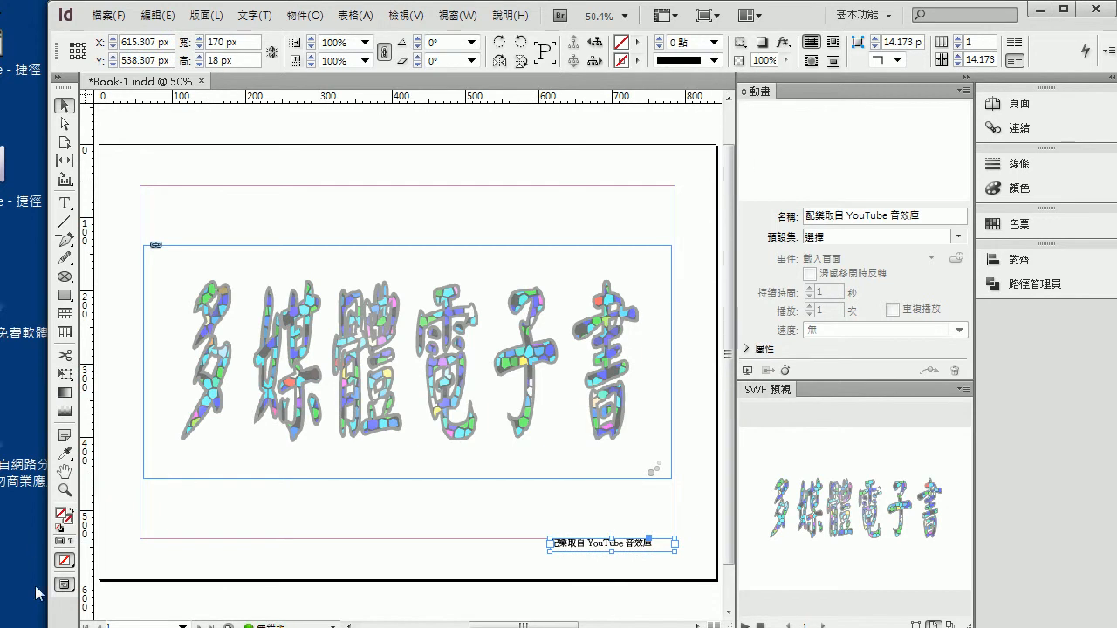
pyautogui.click(714, 60)
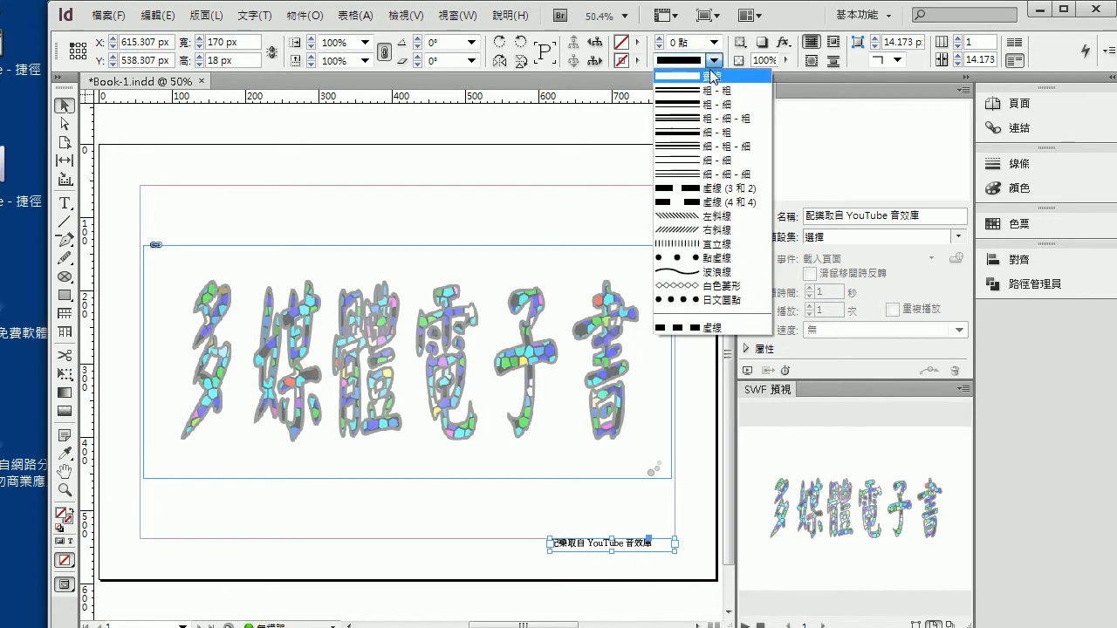
pyautogui.click(713, 73)
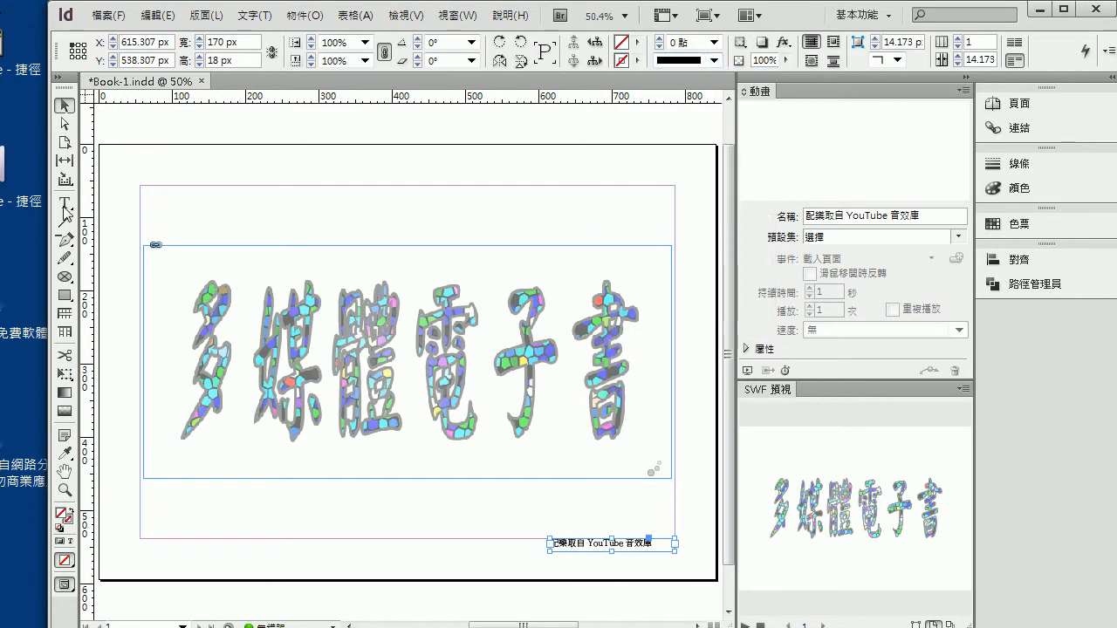
# Set the music credit text's fill to a 12% tint of black.
pyautogui.press('t')
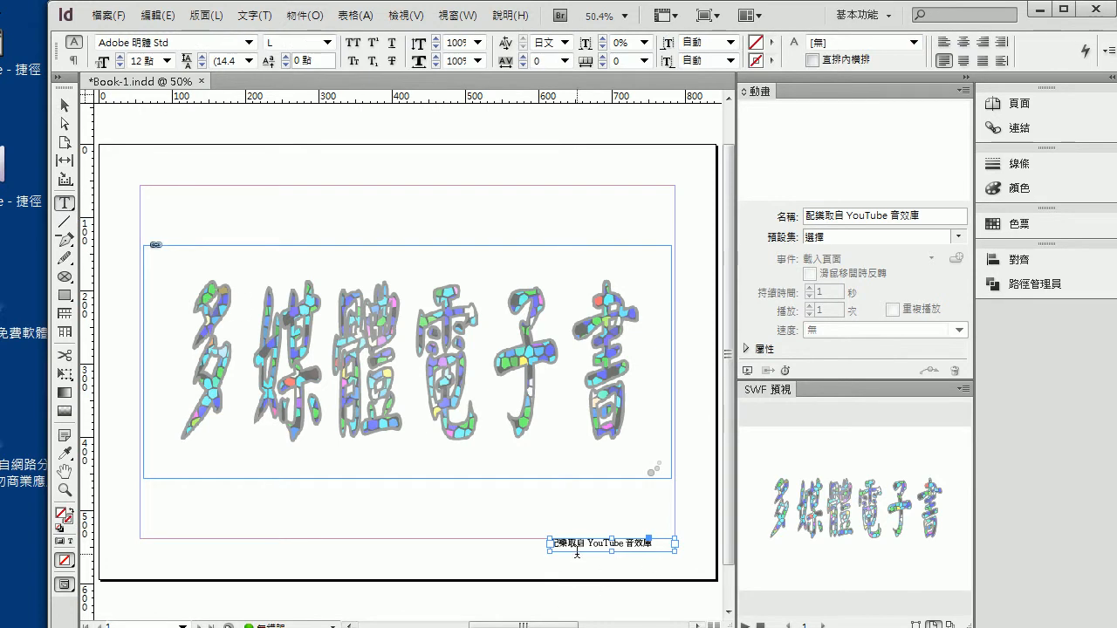
pyautogui.click(577, 550)
pyautogui.hotkey('ctrl', 'a')
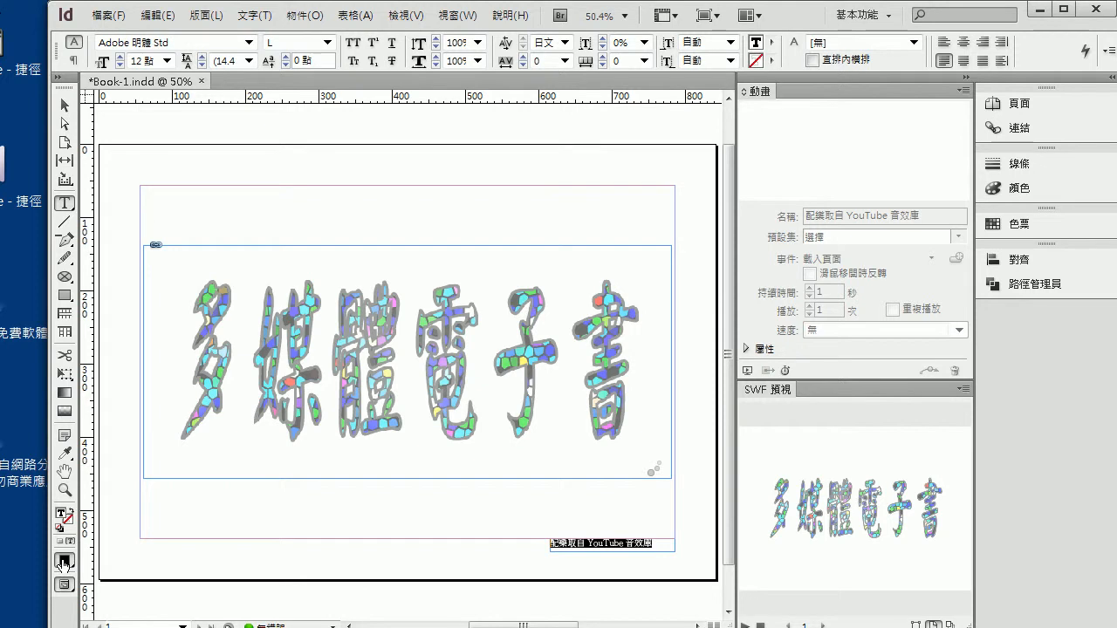
pyautogui.press('F6')
pyautogui.click(833, 251)
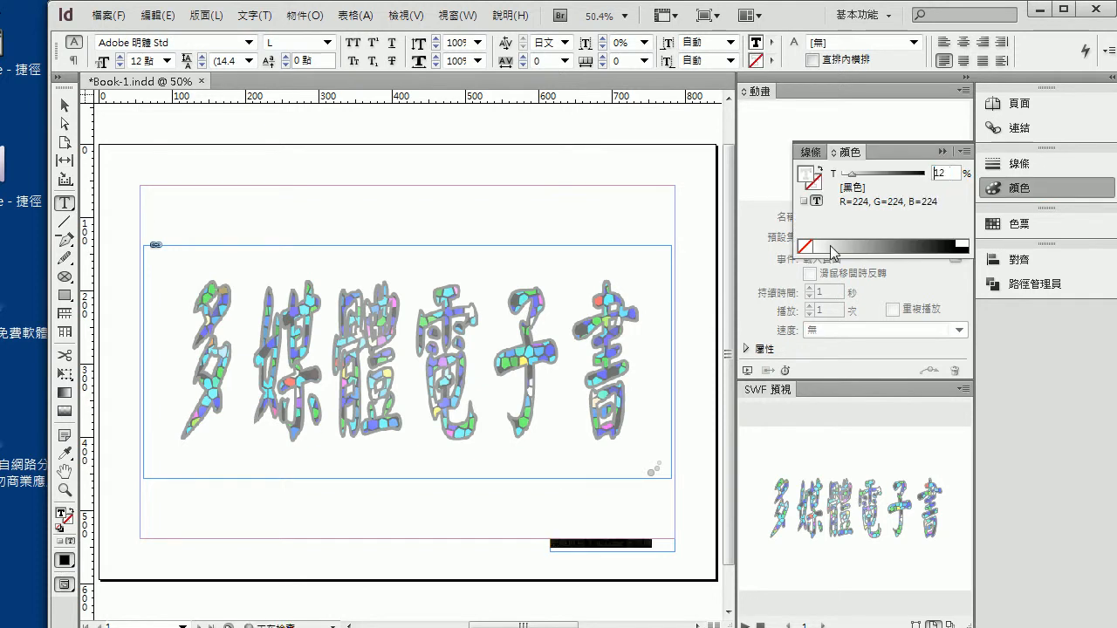
pyautogui.click(64, 105)
pyautogui.click(268, 222)
pyautogui.click(617, 545)
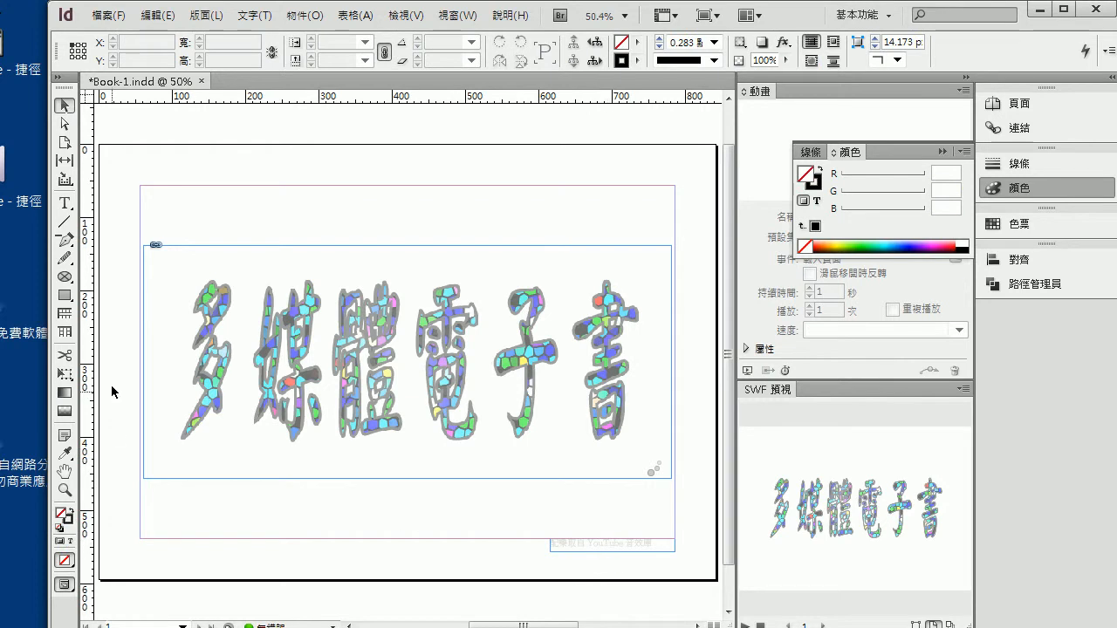
# Darken the music credit text to a 41% tint of black.
pyautogui.click(67, 203)
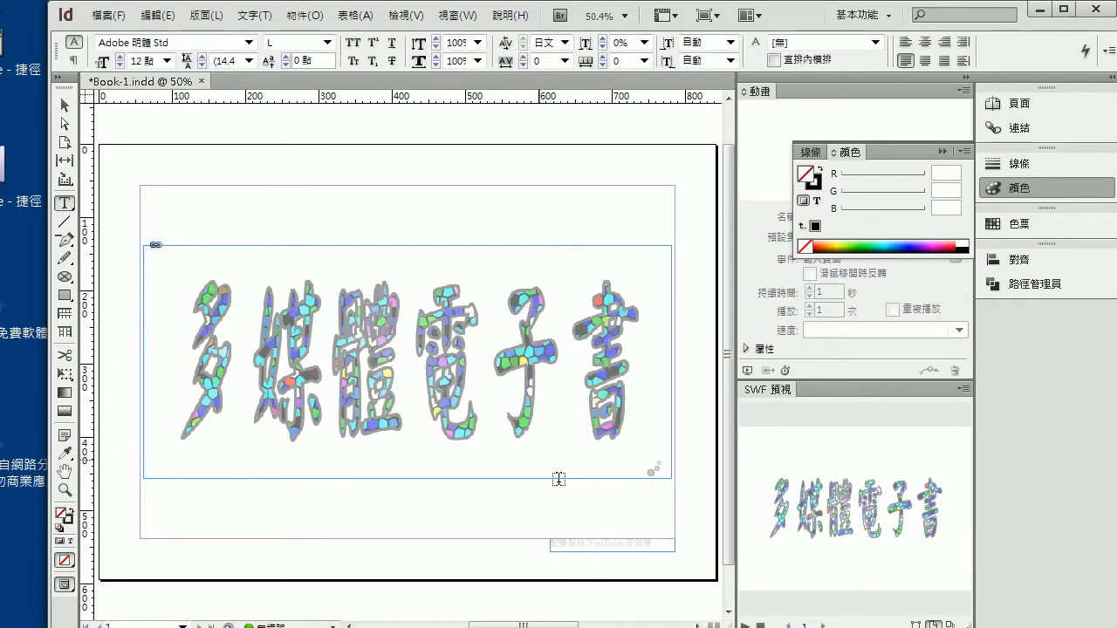
pyautogui.tripleClick(577, 543)
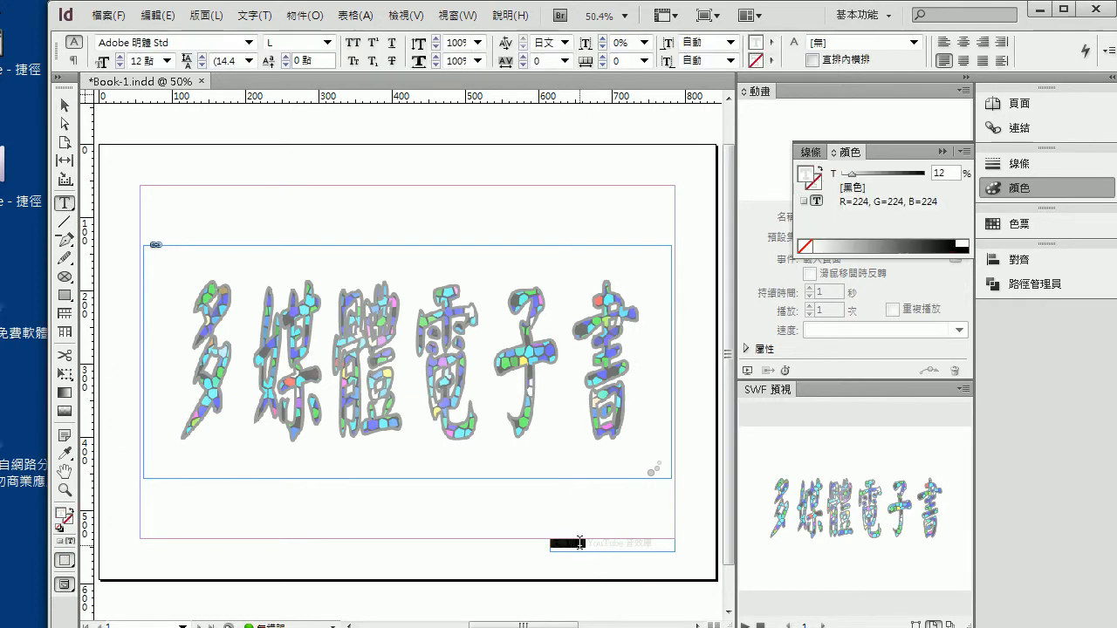
pyautogui.click(859, 248)
pyautogui.click(875, 249)
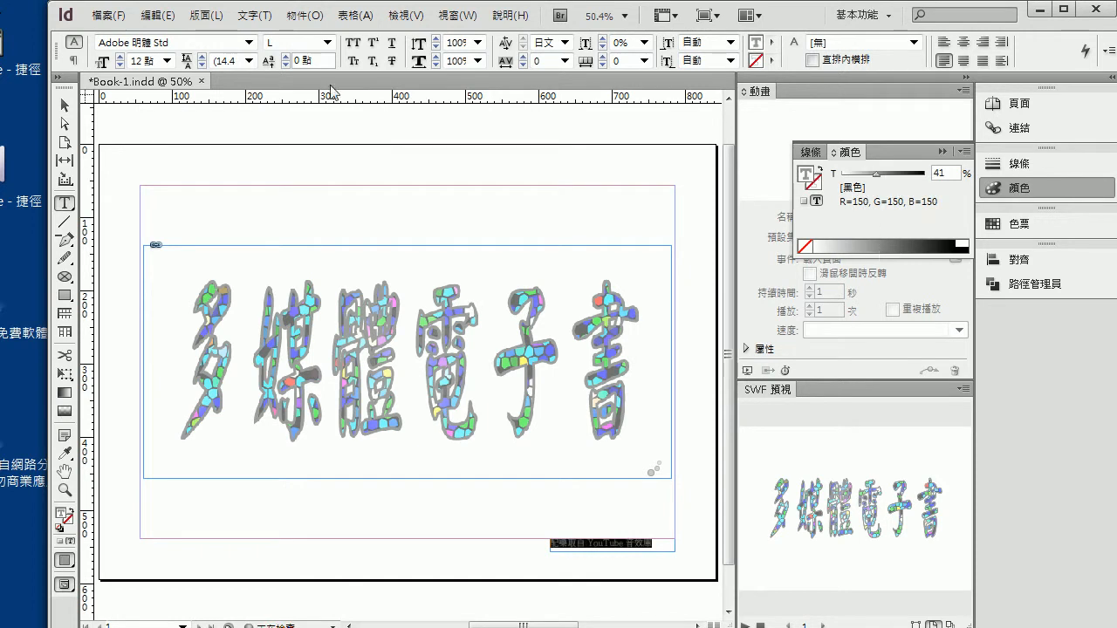
pyautogui.click(64, 104)
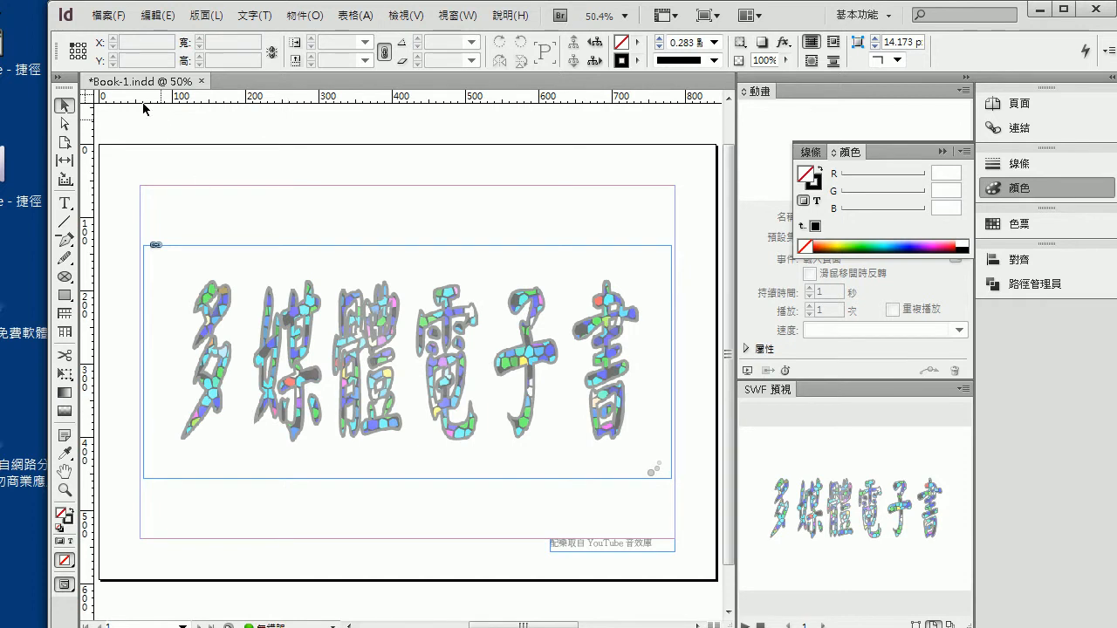
# Place Hollywood_High.mp3 from the 20150604 電子書 folder, filtered to media files (媒體檔案), in the page's upper-left corner.
pyautogui.click(102, 17)
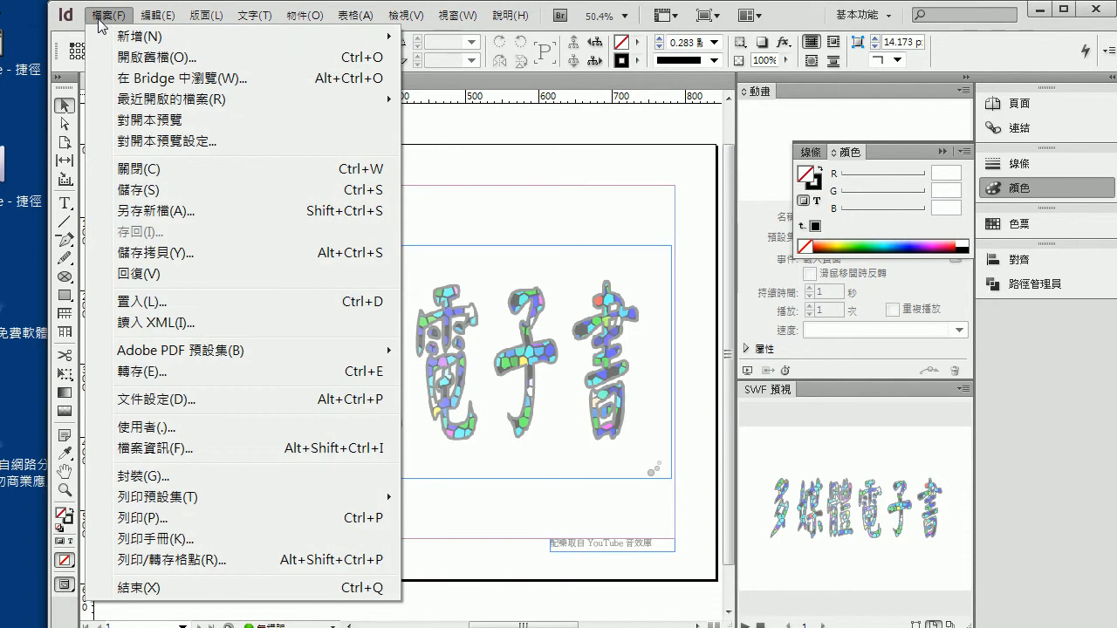
pyautogui.click(154, 304)
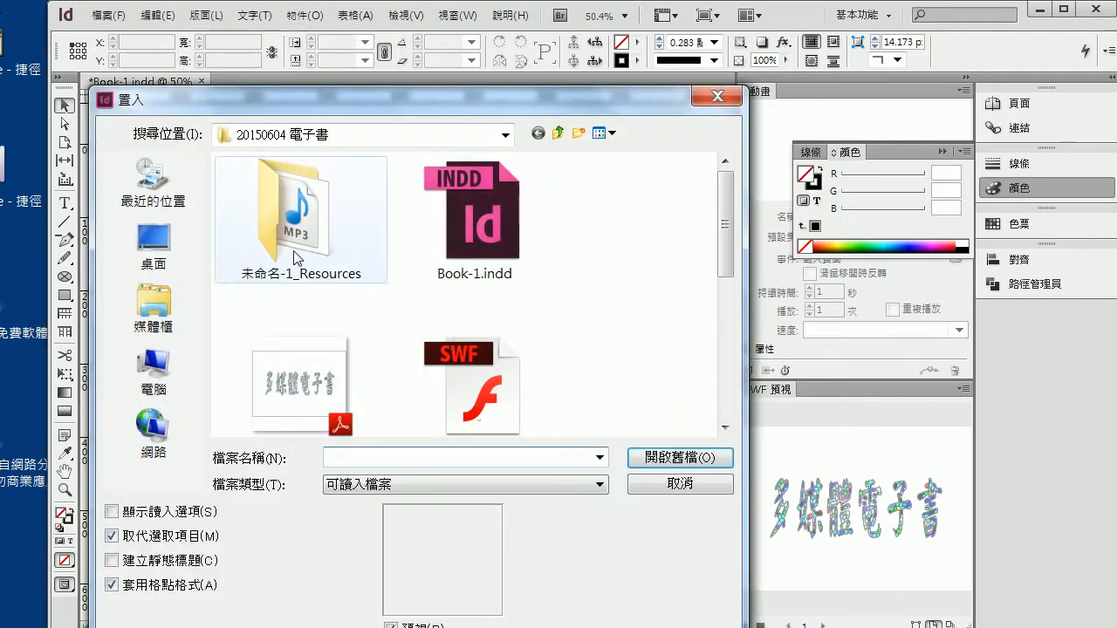
pyautogui.click(370, 486)
pyautogui.click(370, 486)
pyautogui.moveTo(728, 242)
pyautogui.mouseDown()
pyautogui.moveTo(730, 389)
pyautogui.moveTo(729, 262)
pyautogui.mouseUp()
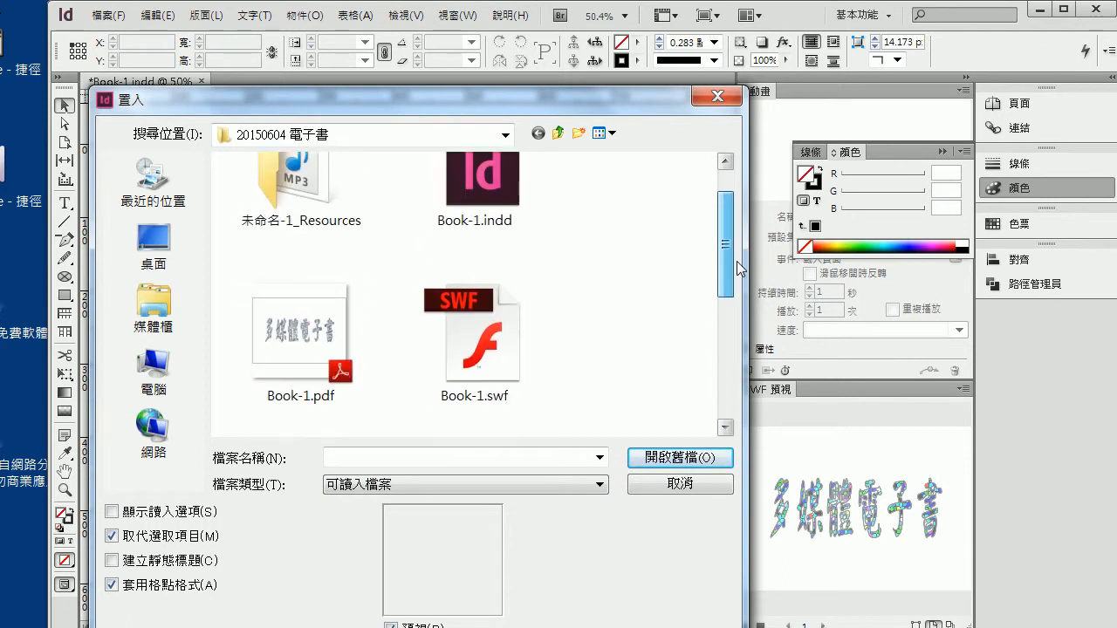
pyautogui.click(600, 495)
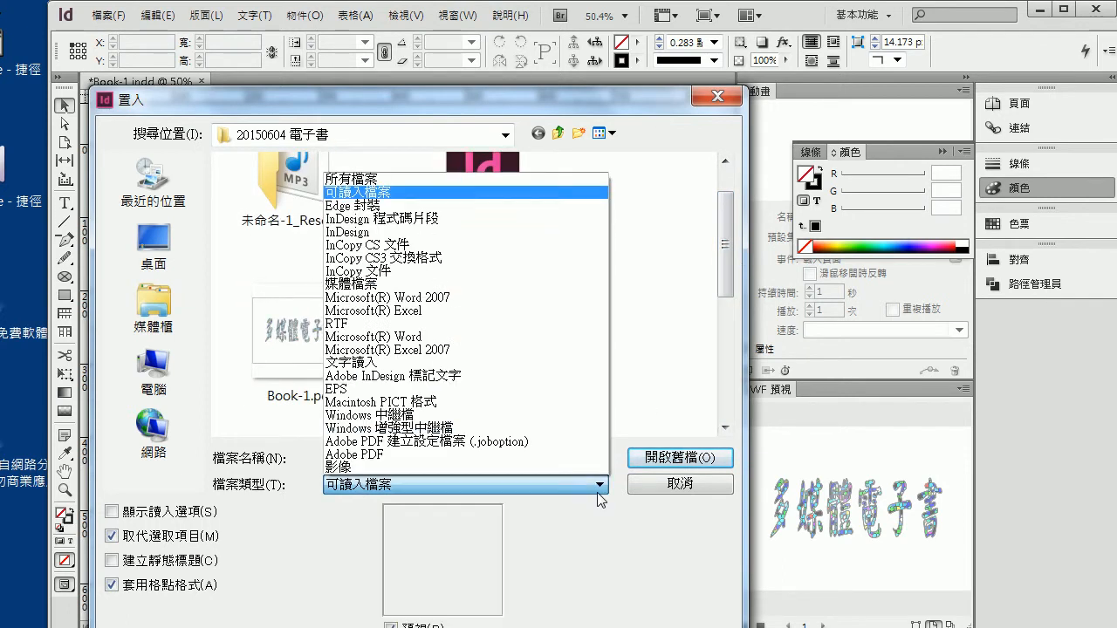
pyautogui.click(370, 284)
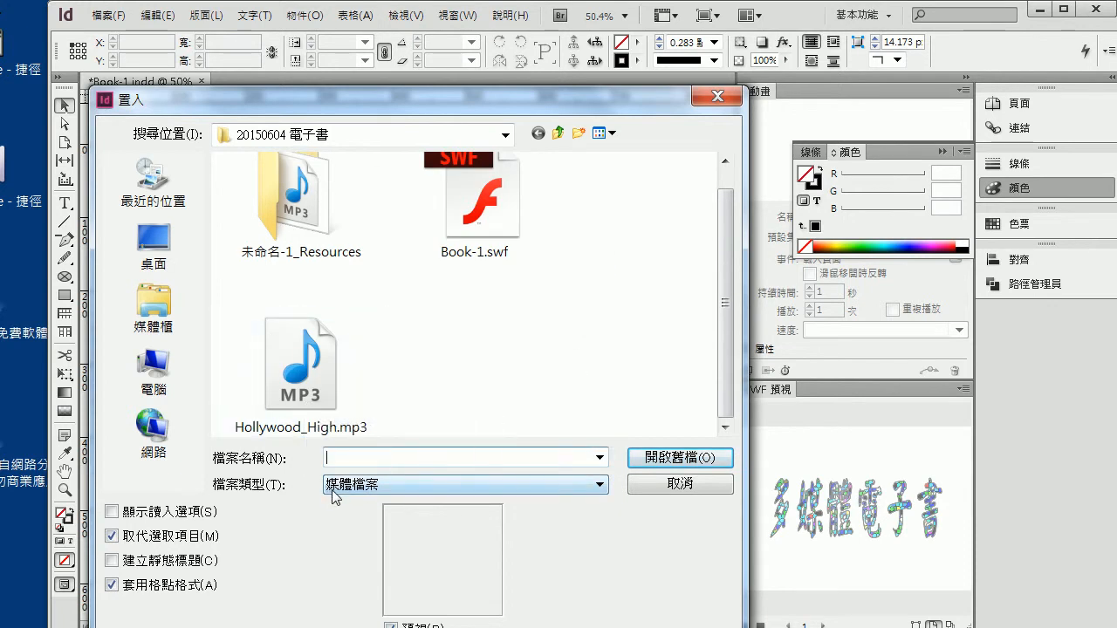
pyautogui.click(336, 395)
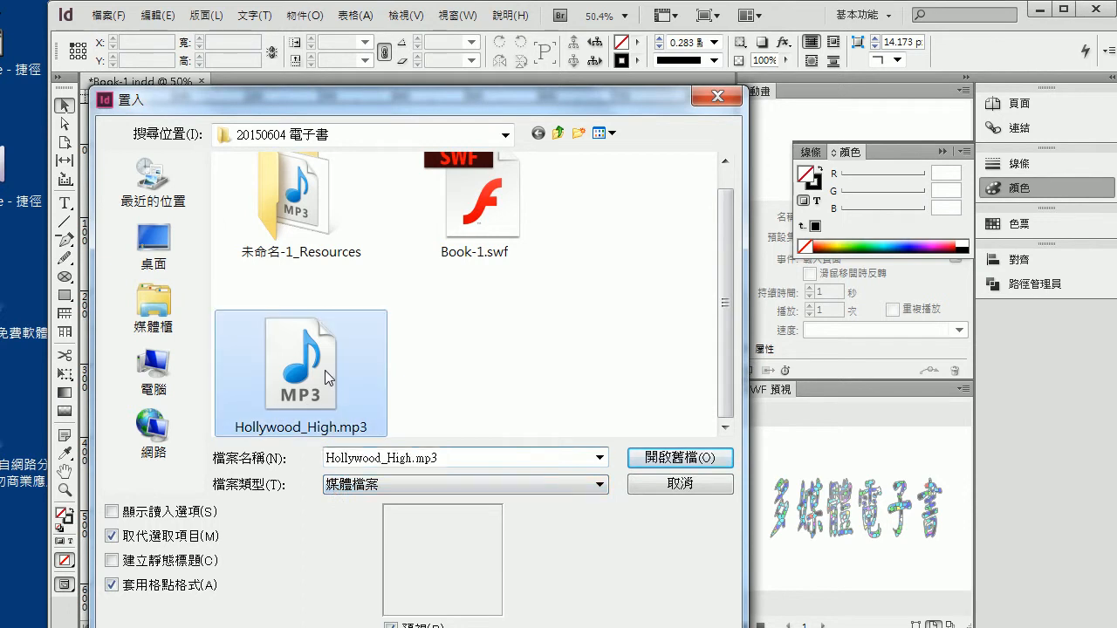
pyautogui.click(678, 457)
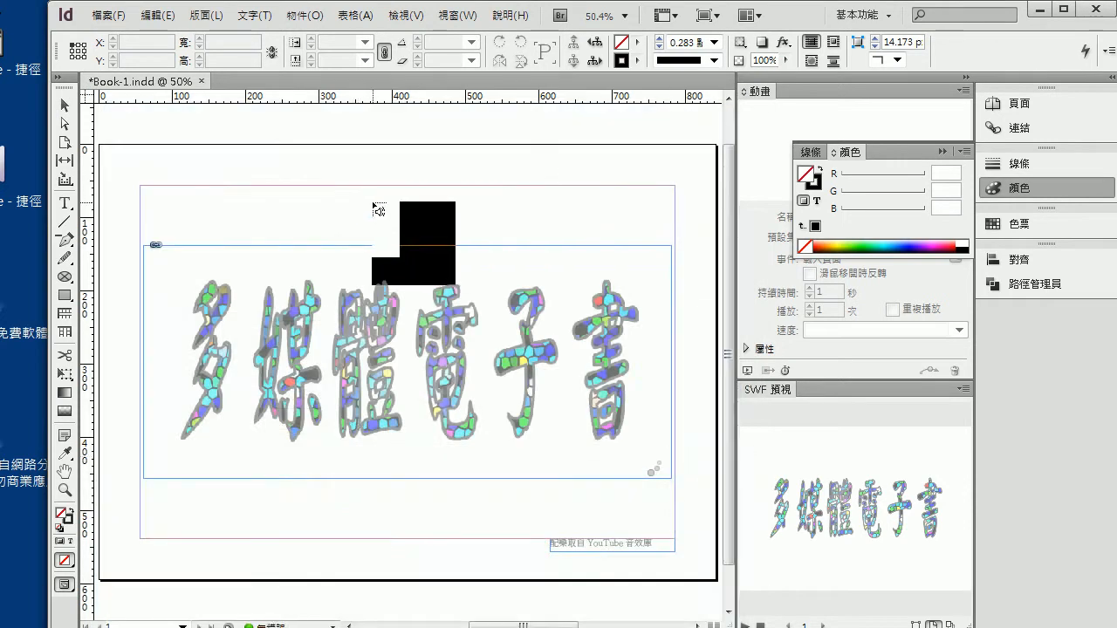
pyautogui.click(117, 157)
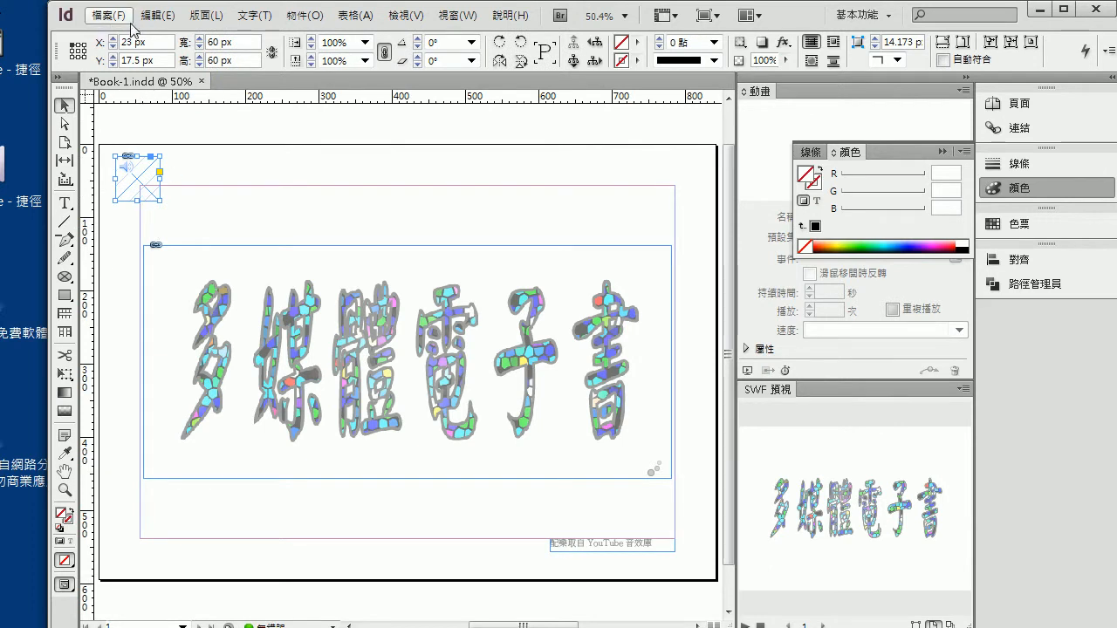
# Save the document and export all pages at 100% scale to a SWF under a new file name.
pyautogui.hotkey('ctrl', 's')
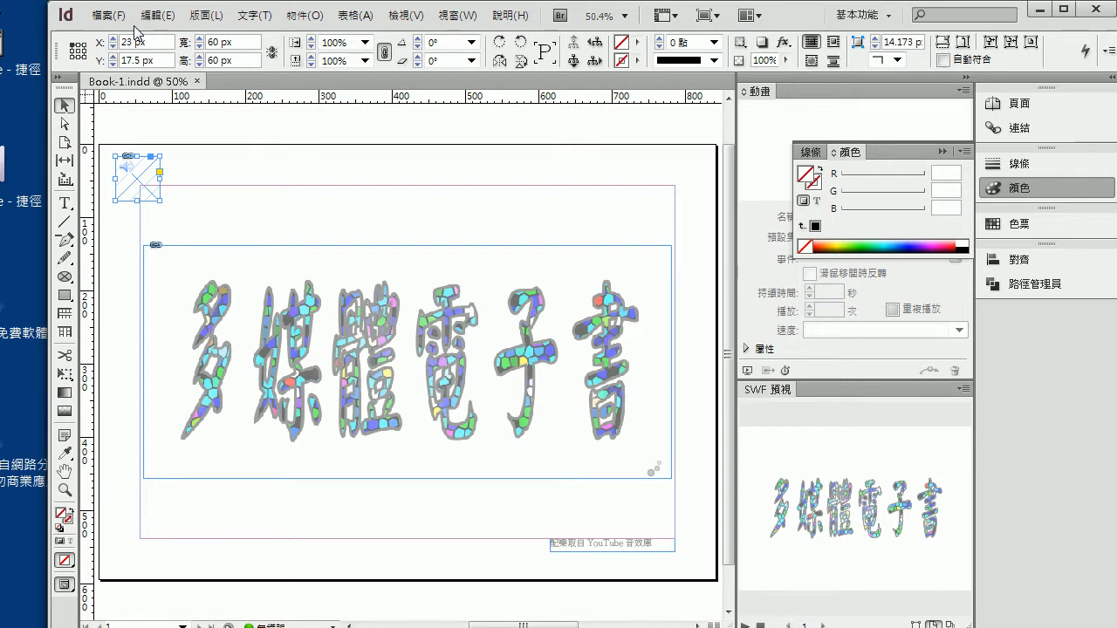
pyautogui.hotkey('ctrl', 'e')
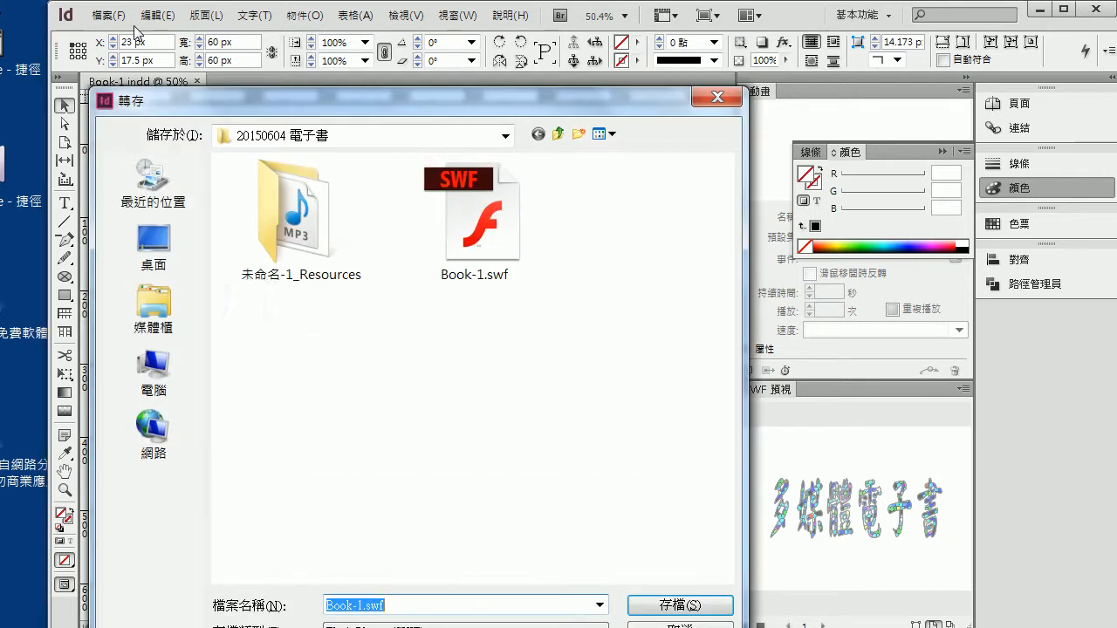
pyautogui.click(483, 237)
pyautogui.click(360, 611)
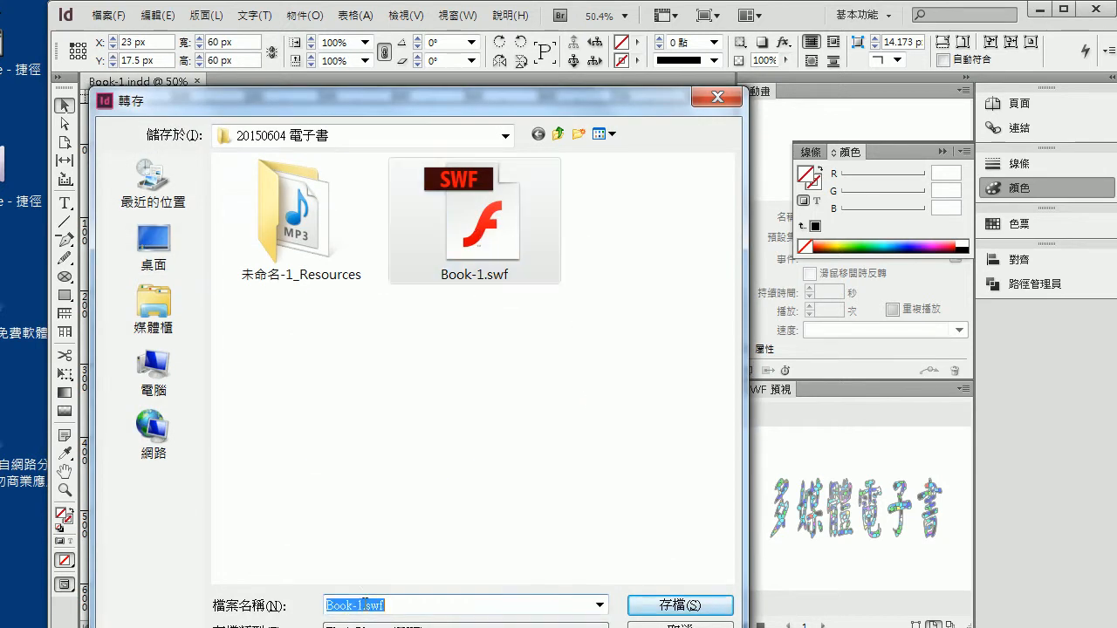
pyautogui.click(361, 610)
pyautogui.press('BackSpace')
pyautogui.press('BackSpace')
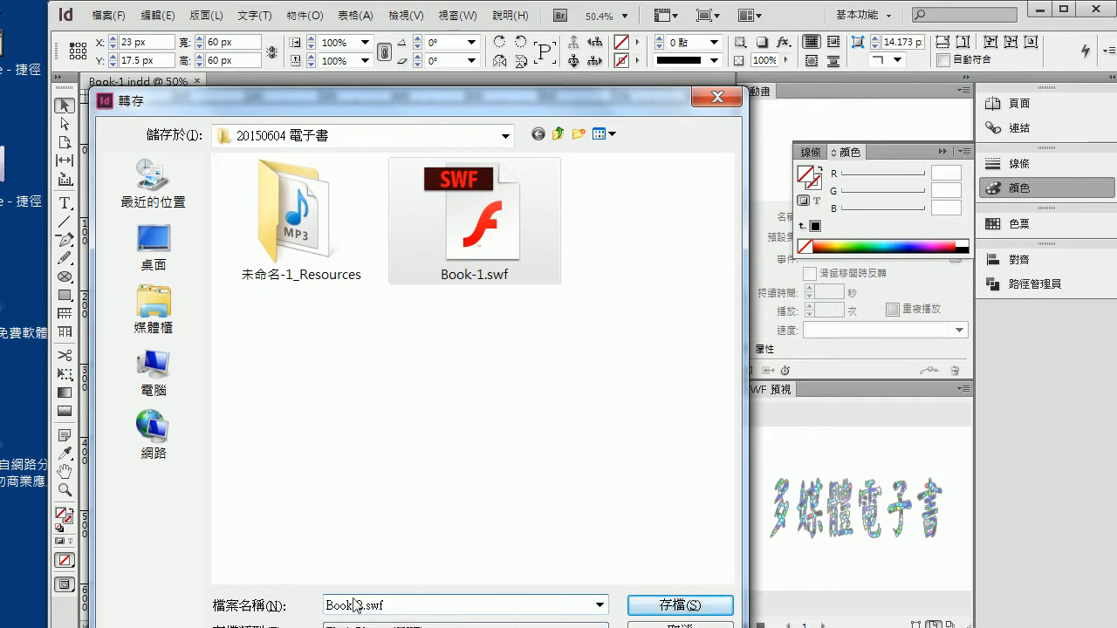
pyautogui.click(711, 608)
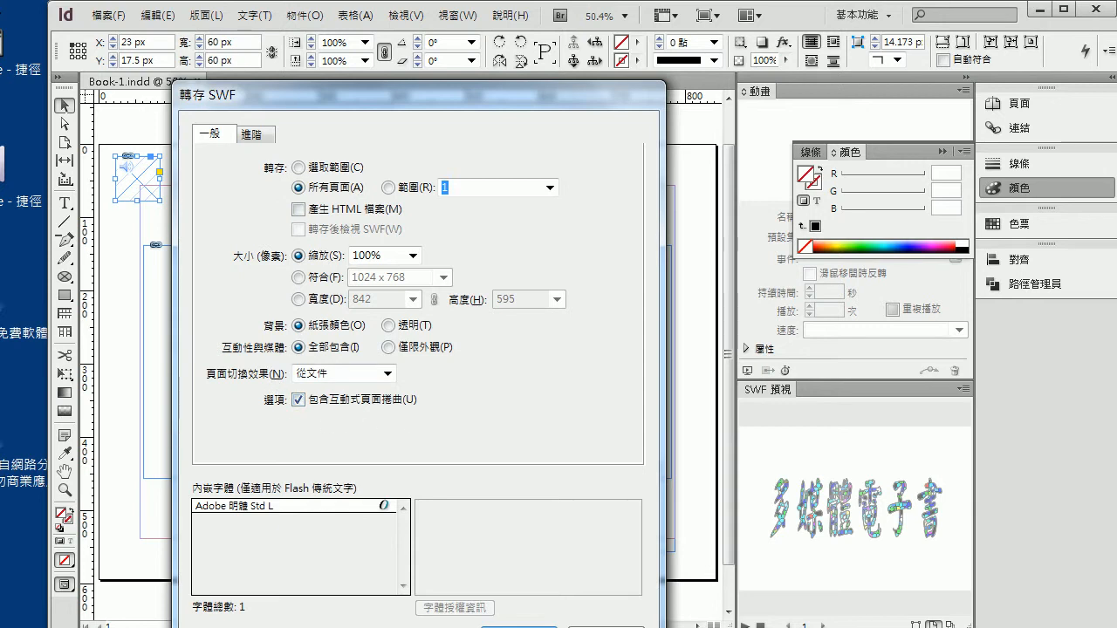
pyautogui.click(519, 627)
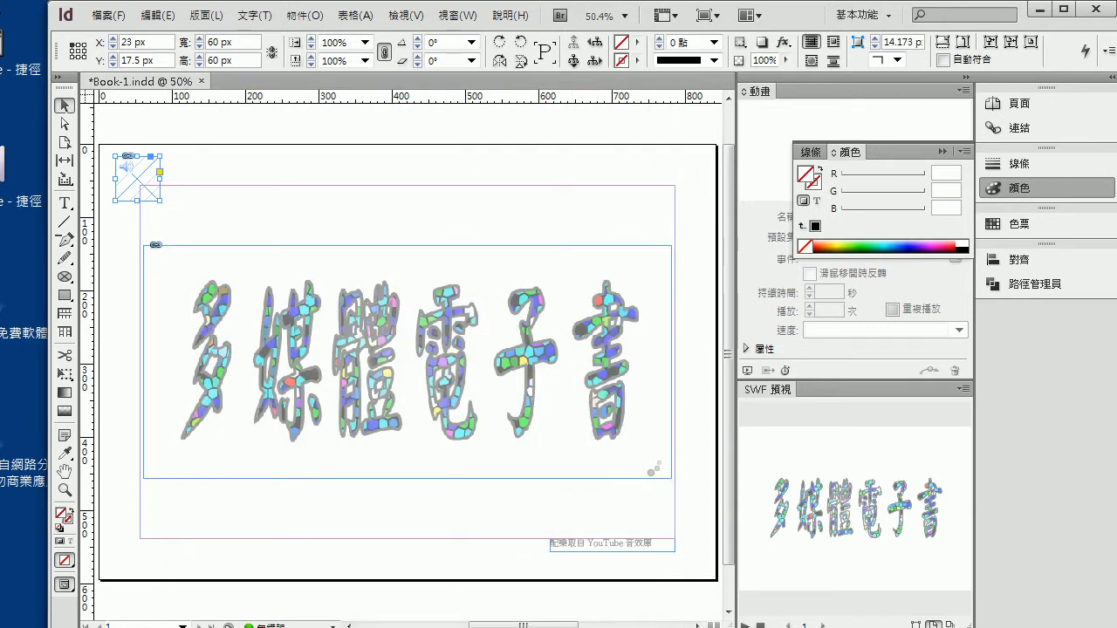
# Open Book-2.swf from the 20150604 電子書 folder in Flash Player, check its playback, and close the player and folder windows.
pyautogui.moveTo(45, 301); pyautogui.dragTo(257, 306)
pyautogui.doubleClick(154, 157)
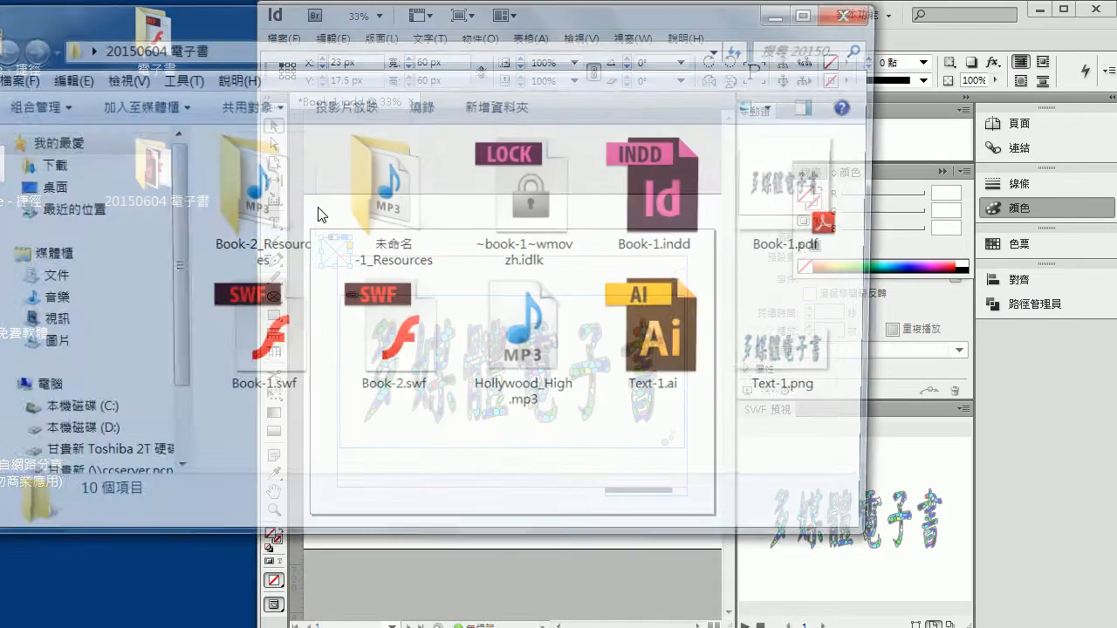
pyautogui.click(392, 354)
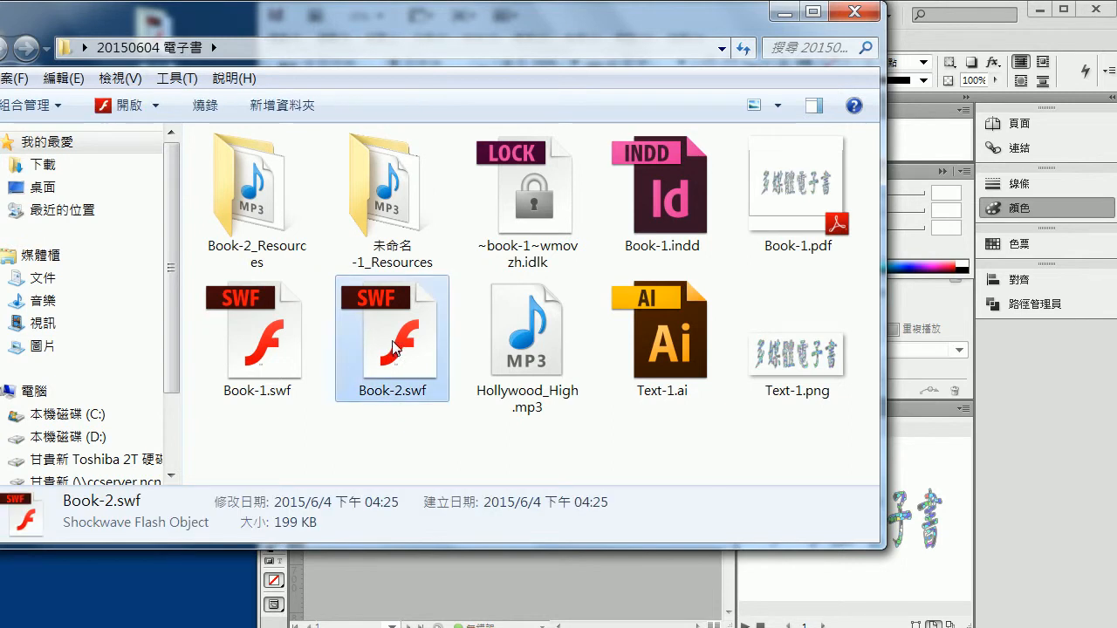
pyautogui.doubleClick(392, 342)
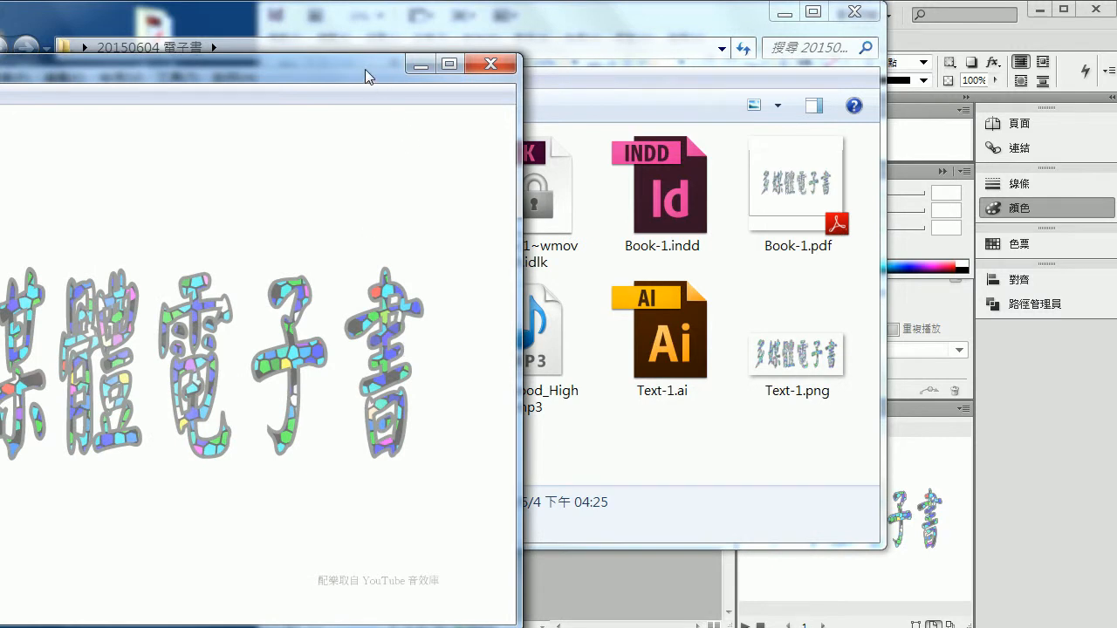
pyautogui.moveTo(365, 70); pyautogui.dragTo(613, 48)
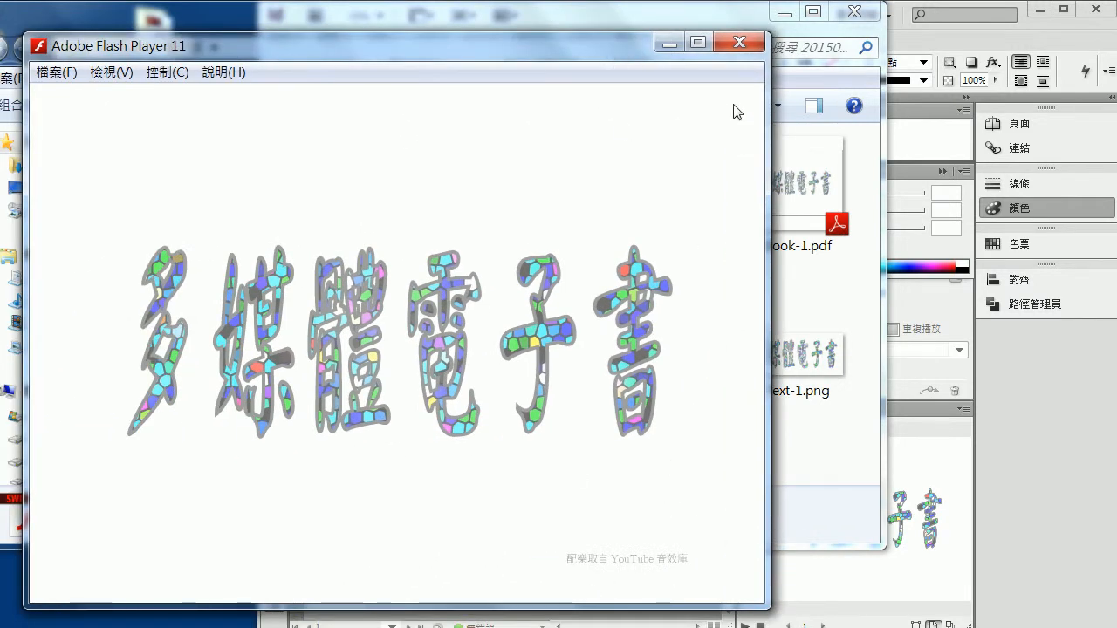
pyautogui.click(738, 42)
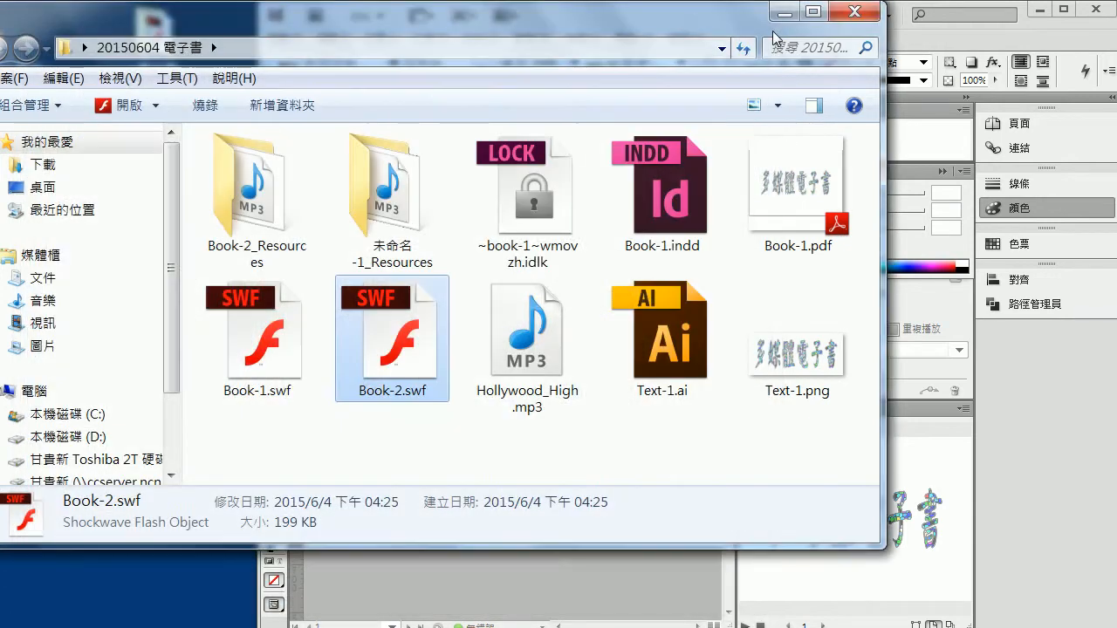
pyautogui.click(783, 14)
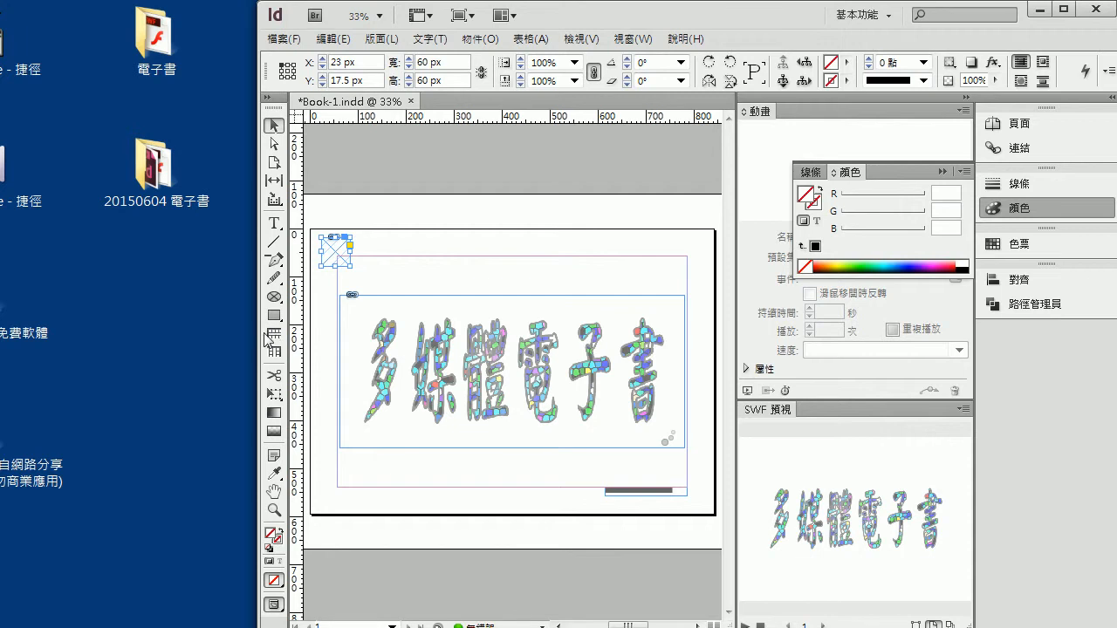
# Widen the InDesign window, dock the Media (媒體) panel beside the Animation panel, and briefly preview the selected sound.
pyautogui.moveTo(255, 333); pyautogui.dragTo(58, 332)
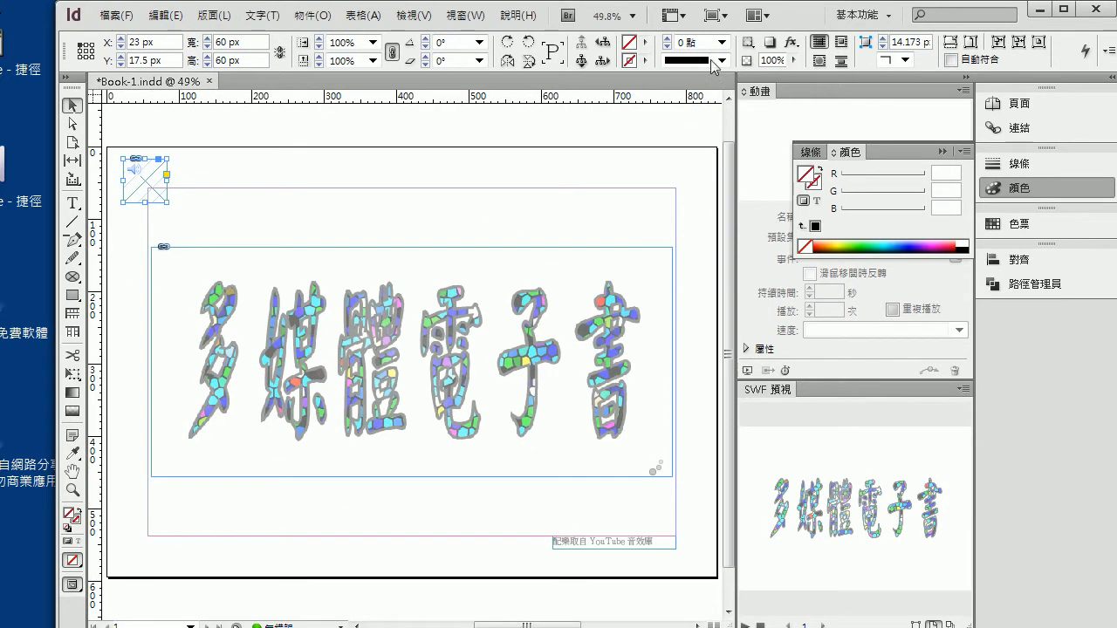
pyautogui.click(465, 14)
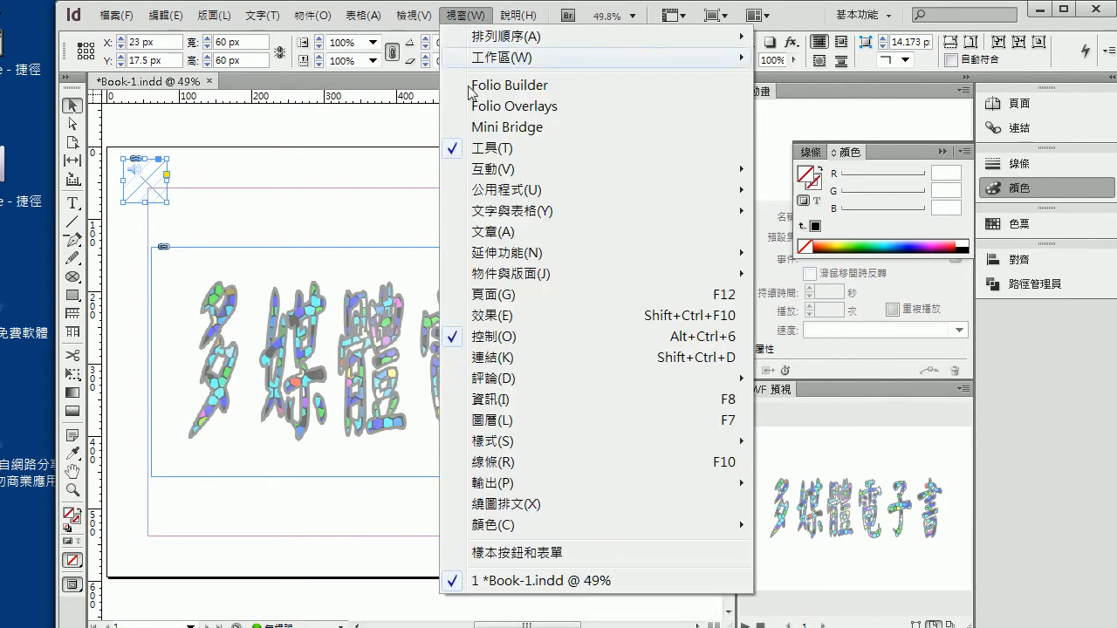
pyautogui.moveTo(477, 172)
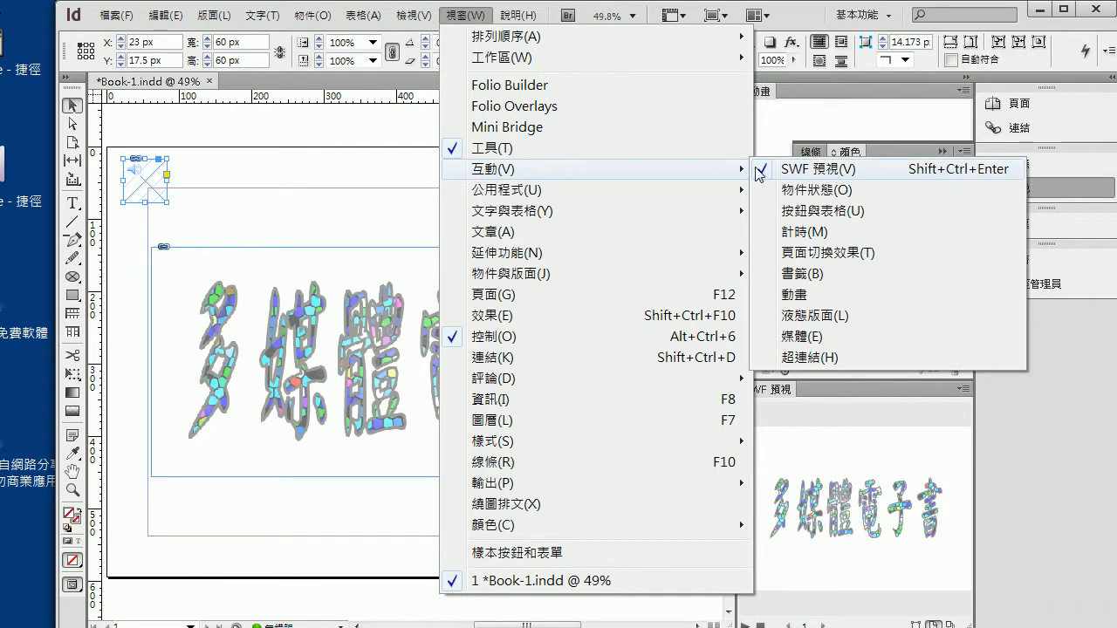
pyautogui.click(801, 337)
pyautogui.moveTo(436, 193); pyautogui.dragTo(733, 89)
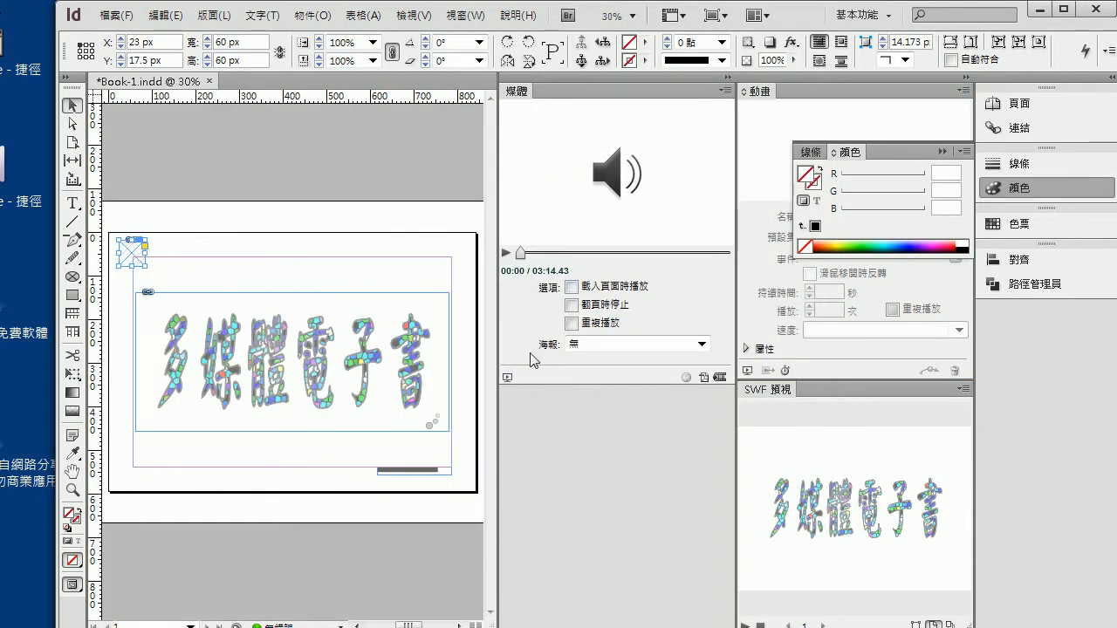
pyautogui.click(506, 253)
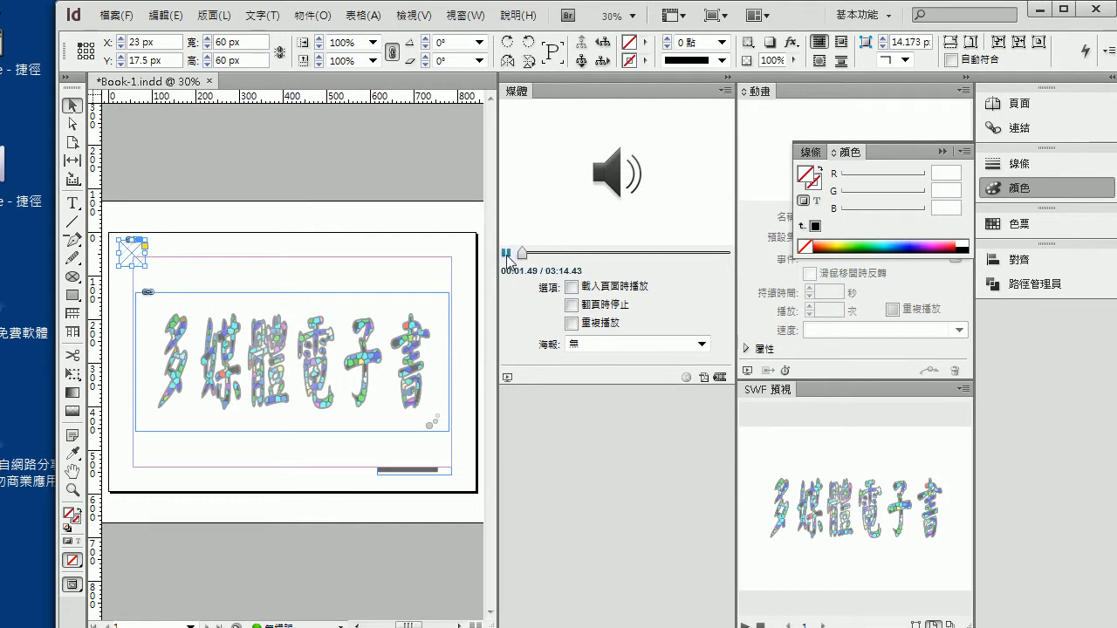
pyautogui.click(506, 254)
# Pull the docked panels loose and reset the Essentials (基本功能) workspace to its default layout.
pyautogui.moveTo(622, 80)
pyautogui.mouseDown()
pyautogui.moveTo(563, 100)
pyautogui.moveTo(323, 92)
pyautogui.moveTo(628, 88)
pyautogui.mouseUp()
pyautogui.moveTo(549, 107); pyautogui.dragTo(373, 129)
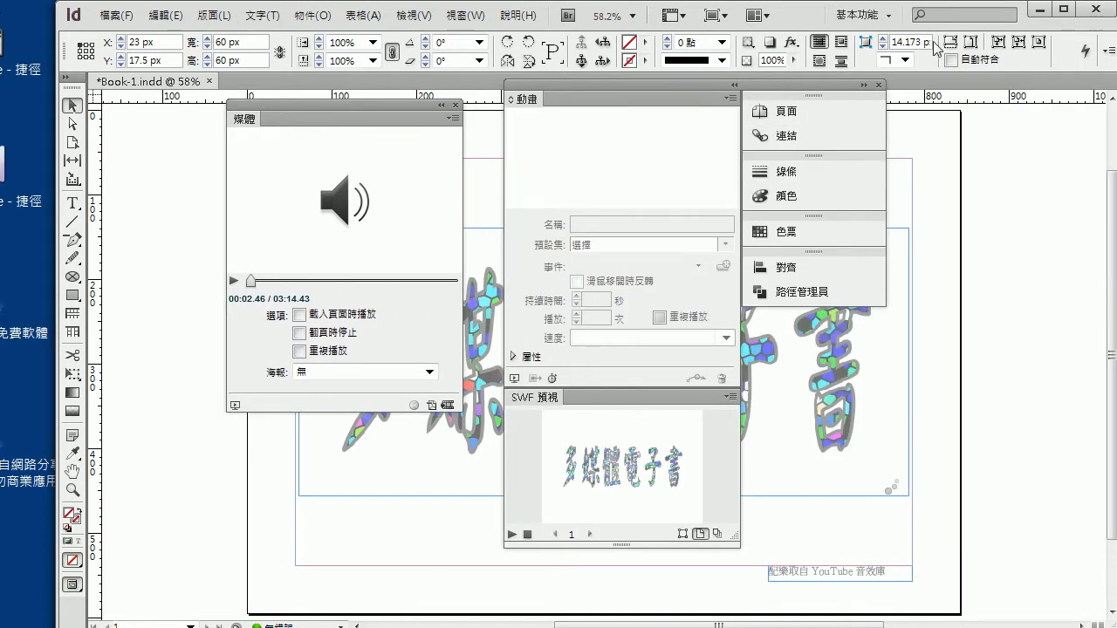
pyautogui.click(864, 15)
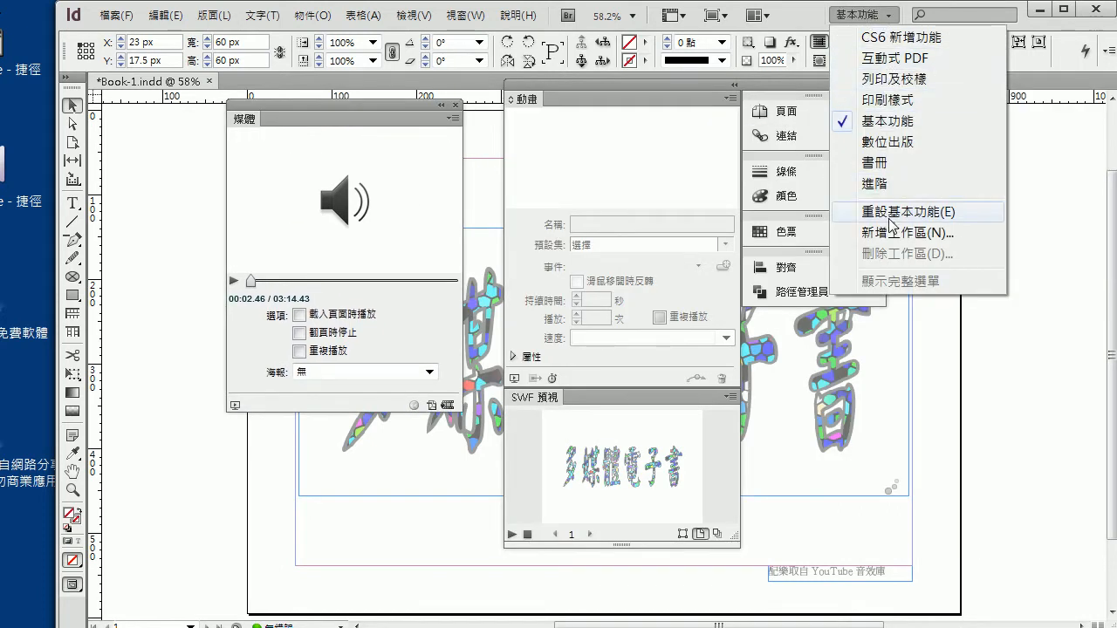
pyautogui.click(894, 212)
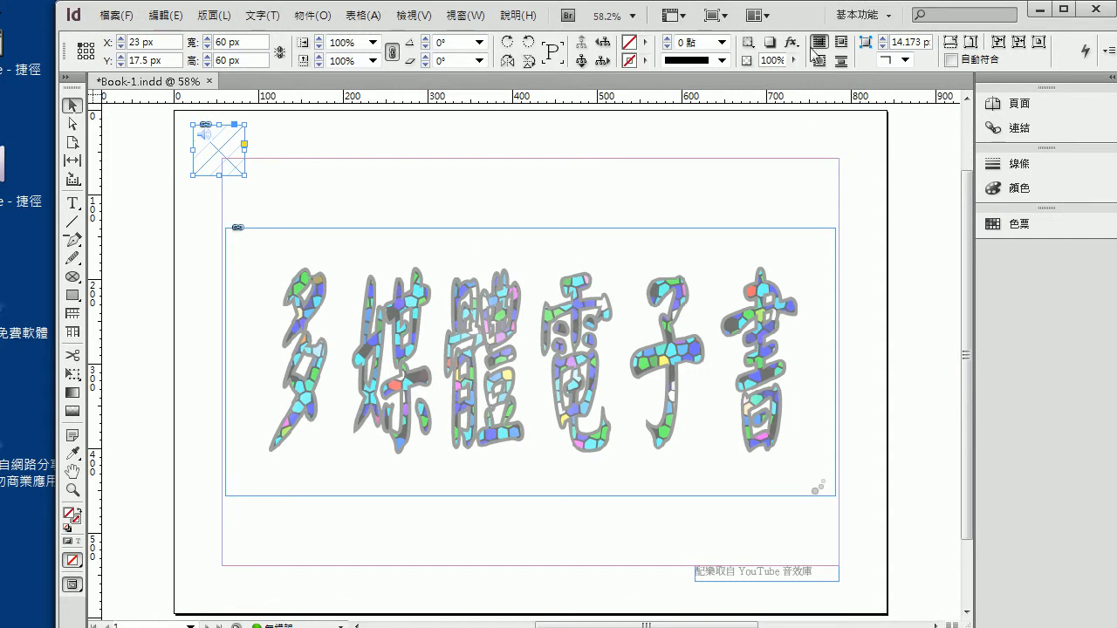
# Show the Animation (動畫) and SWF Preview (SWF 預視) panels and move them apart.
pyautogui.click(486, 18)
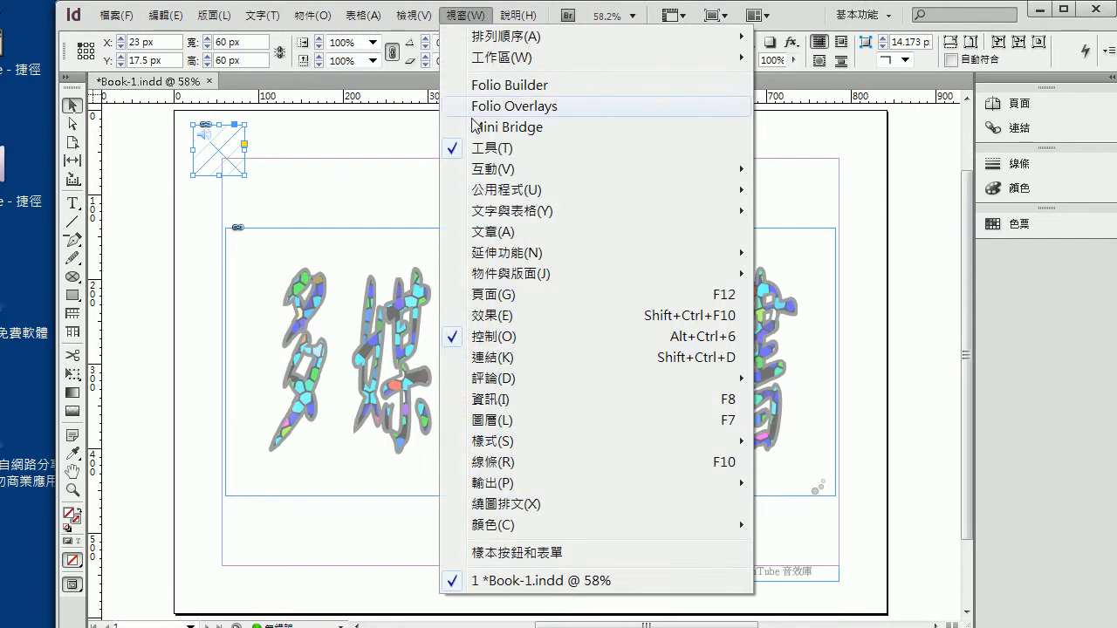
pyautogui.moveTo(701, 172)
pyautogui.click(788, 298)
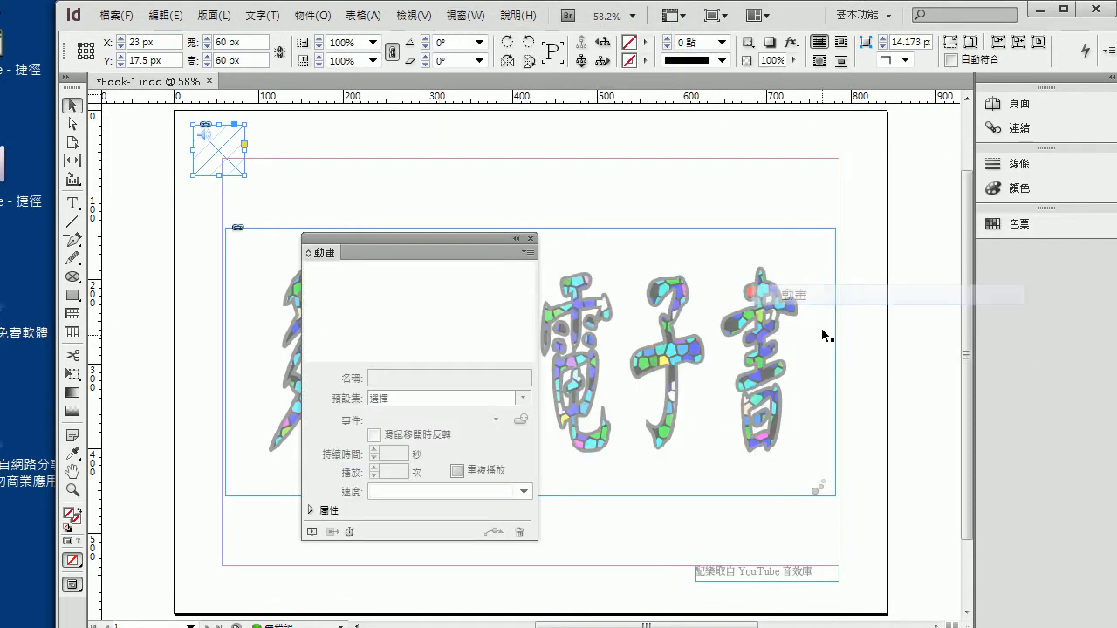
pyautogui.click(467, 19)
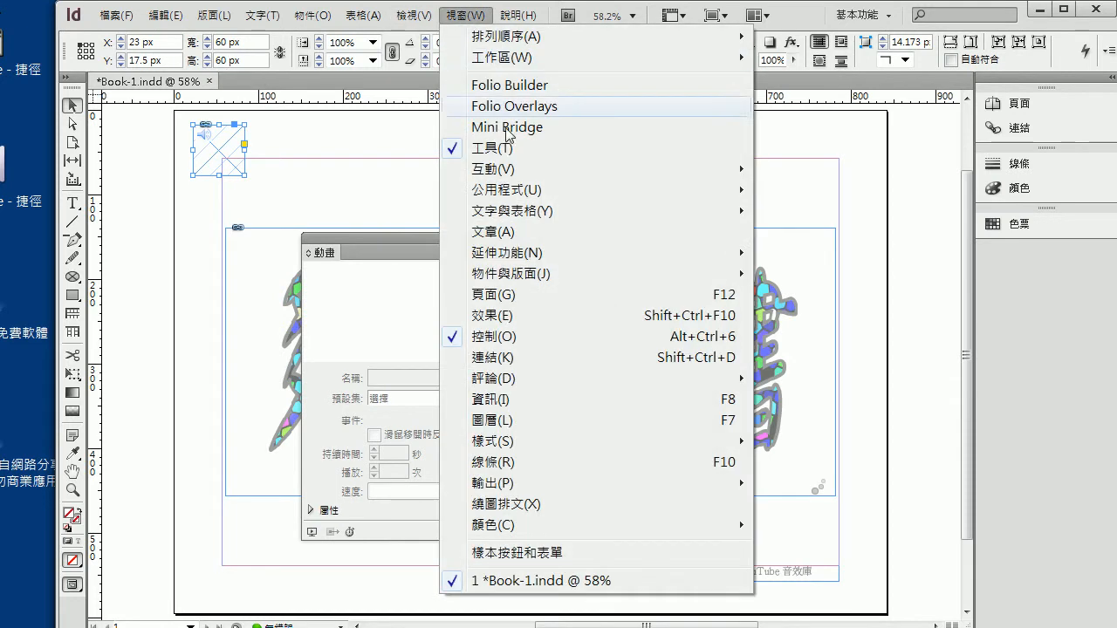
pyautogui.click(812, 169)
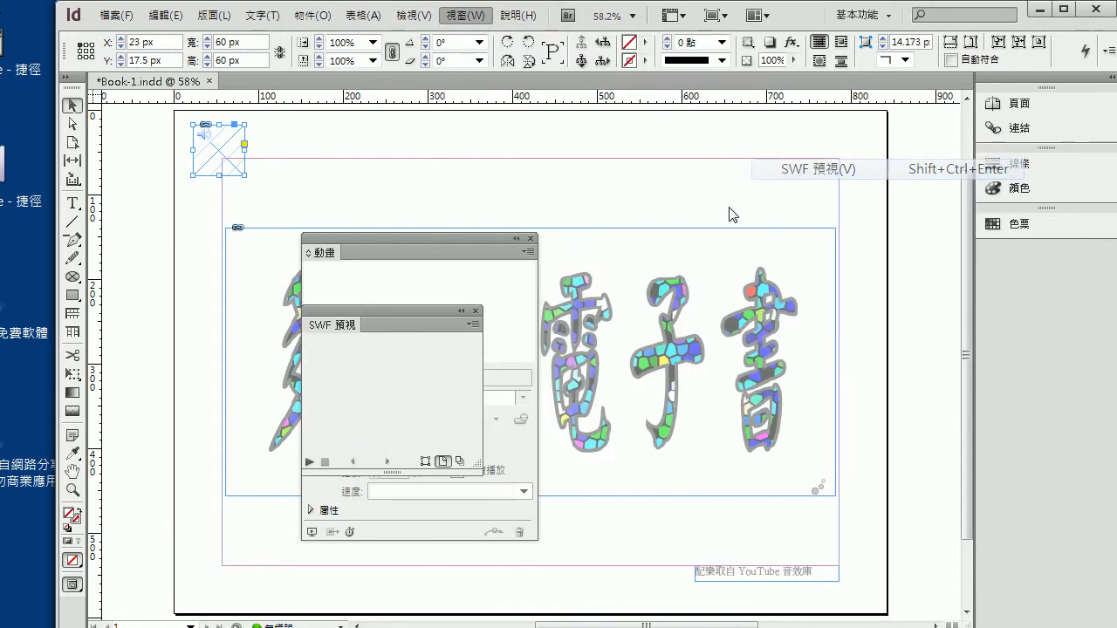
pyautogui.moveTo(385, 307); pyautogui.dragTo(676, 336)
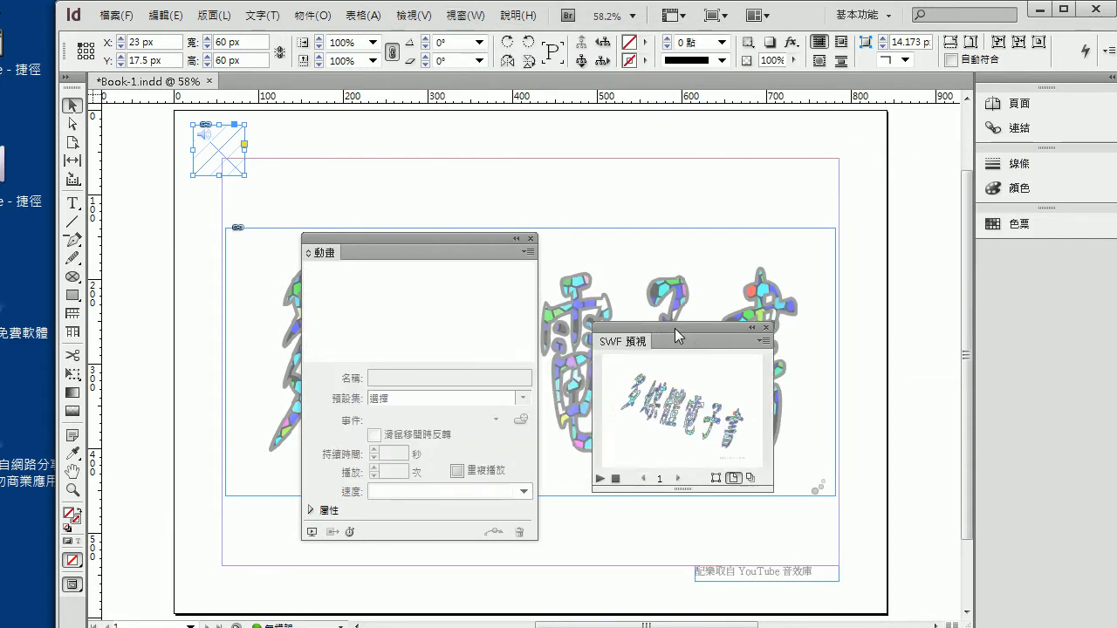
# Show the Media (媒體) panel, stack it below the Animation and SWF Preview panels, and dock the stack beside the page.
pyautogui.click(466, 15)
pyautogui.moveTo(648, 172)
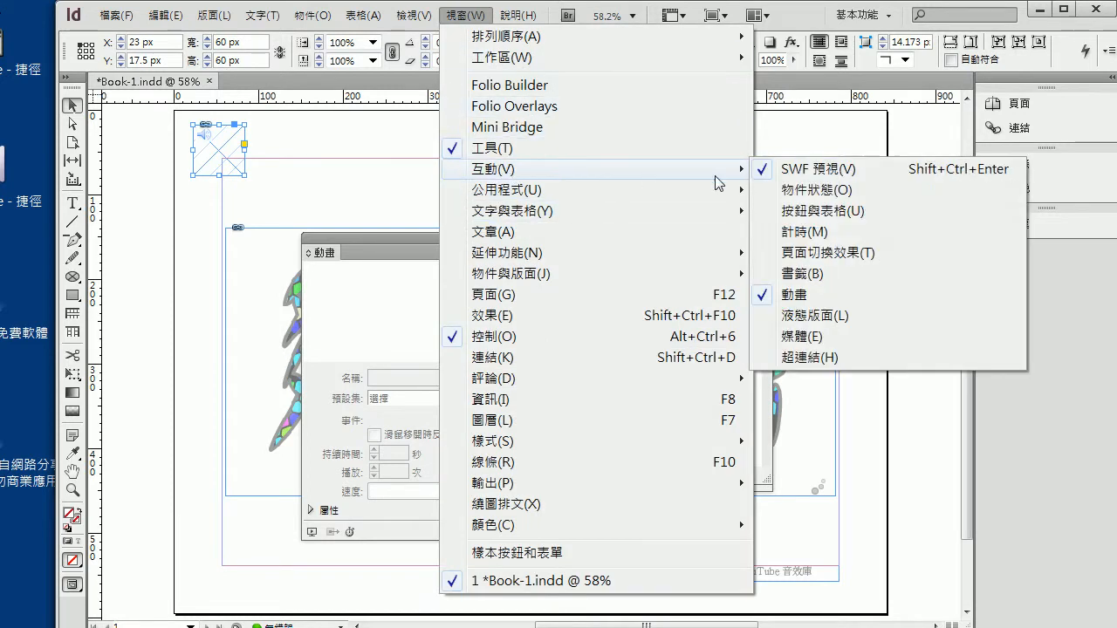
pyautogui.click(812, 335)
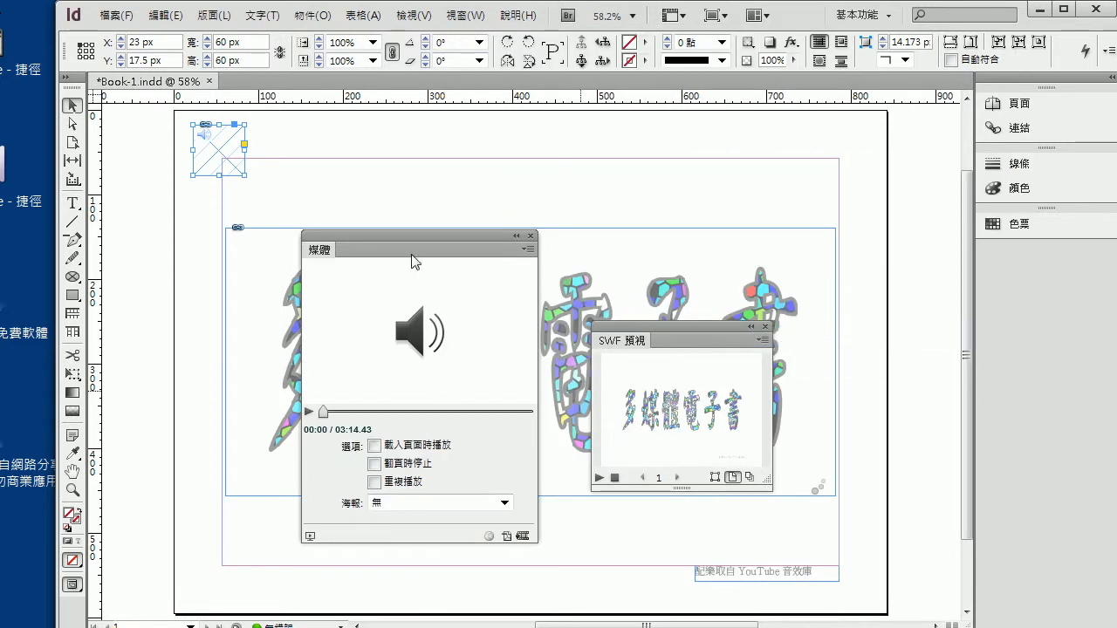
pyautogui.moveTo(321, 251); pyautogui.dragTo(745, 177)
pyautogui.moveTo(402, 238); pyautogui.dragTo(455, 112)
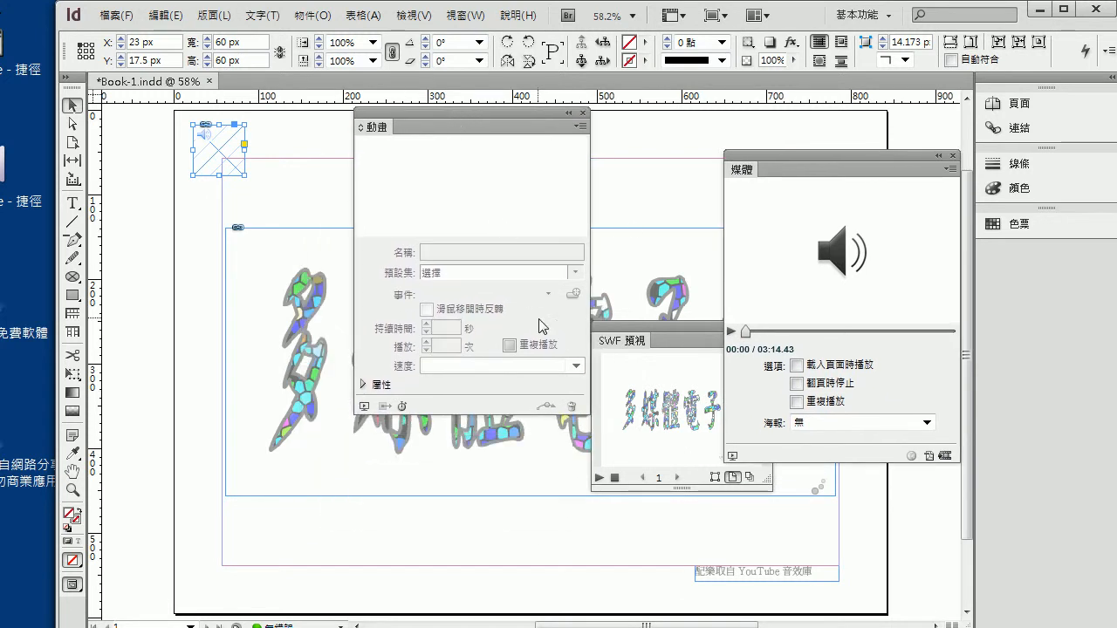
pyautogui.moveTo(596, 338); pyautogui.dragTo(398, 392)
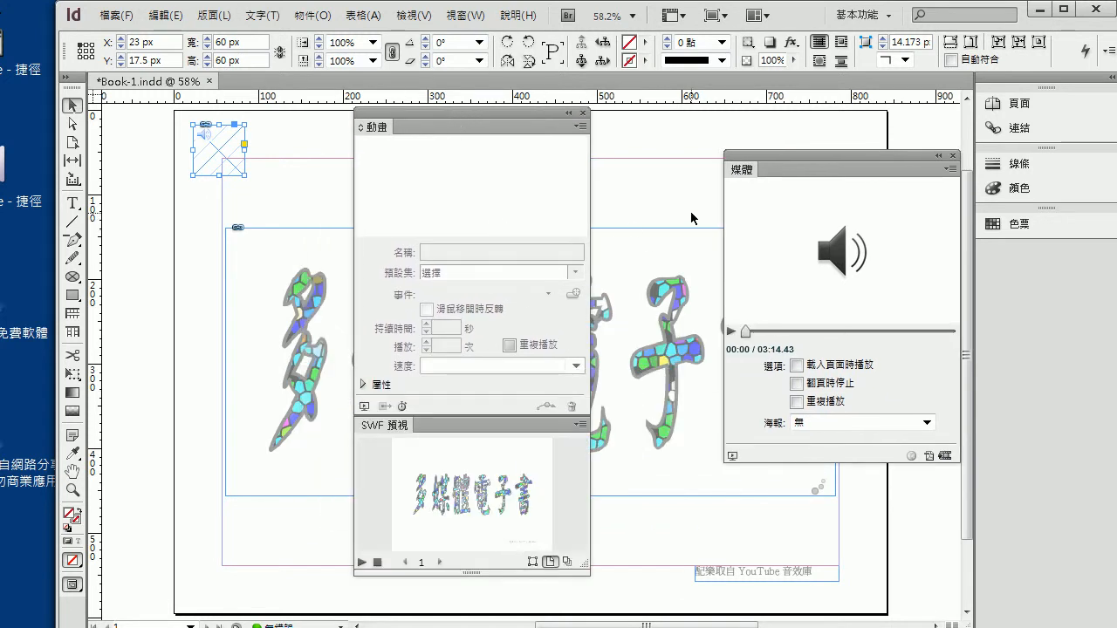
pyautogui.moveTo(781, 168); pyautogui.dragTo(410, 580)
pyautogui.moveTo(471, 119); pyautogui.dragTo(938, 295)
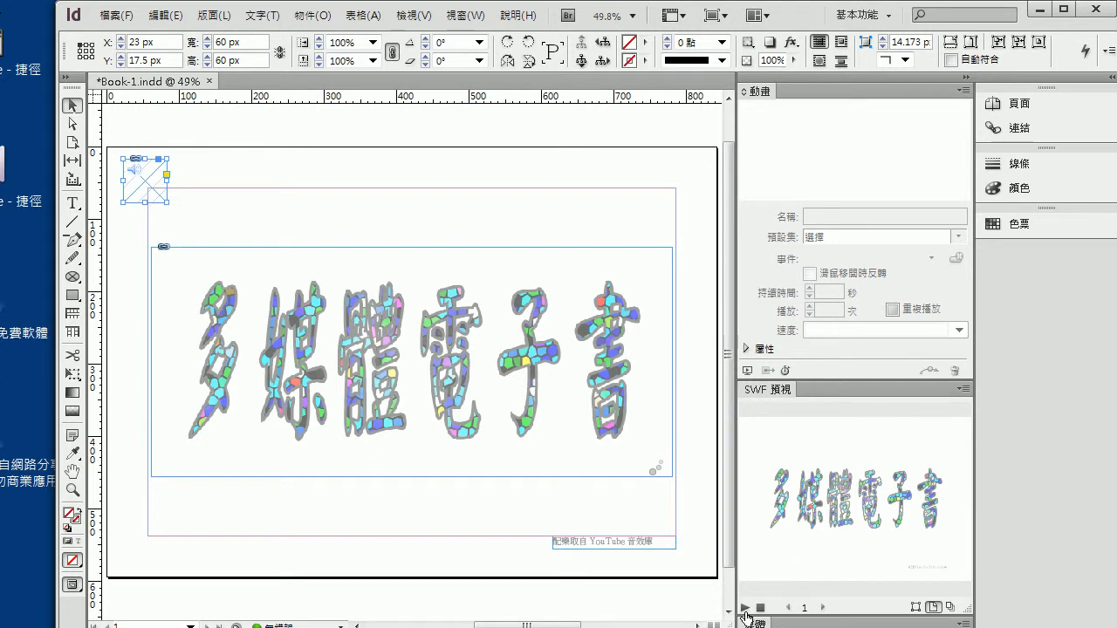
# Collapse the docked Animation and SWF Preview panels and float the Media panel, expanded, over the page.
pyautogui.click(776, 390)
pyautogui.click(746, 409)
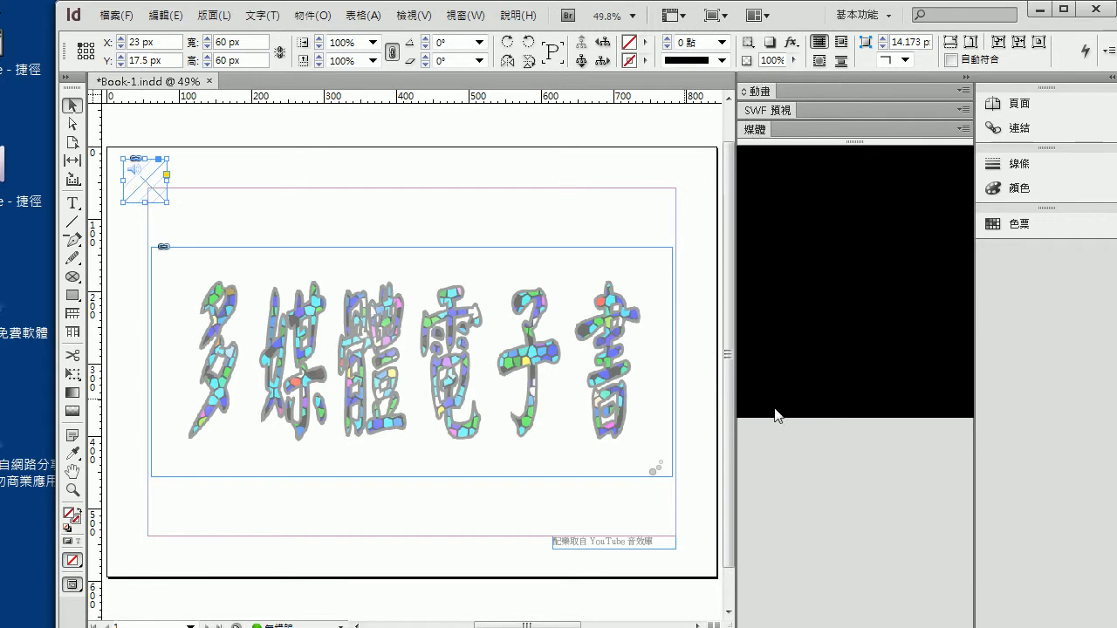
pyautogui.moveTo(755, 129); pyautogui.dragTo(388, 122)
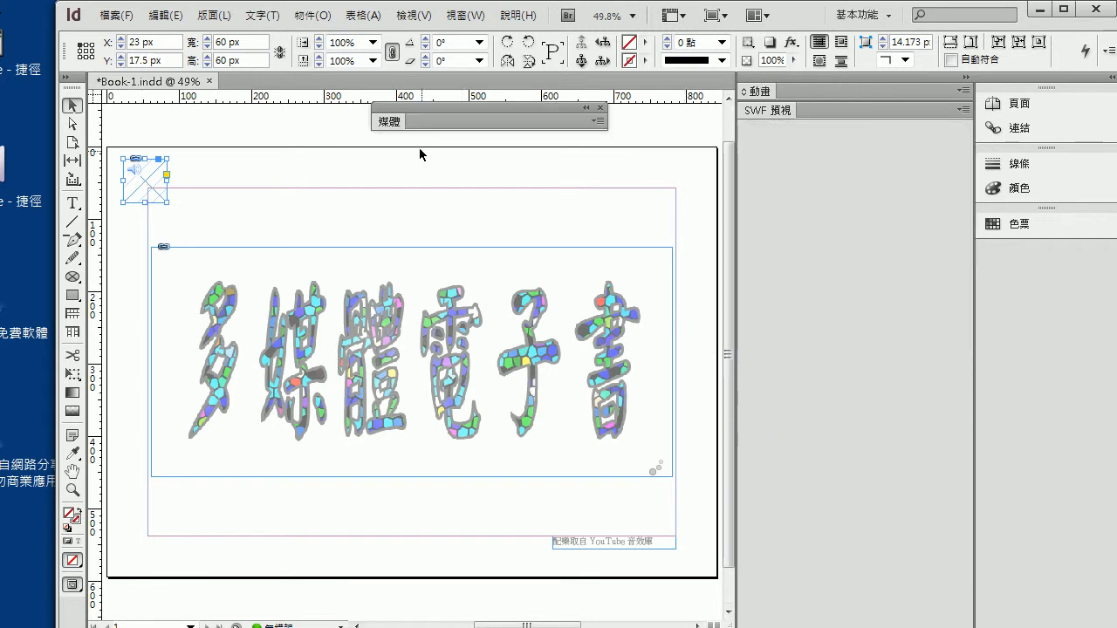
pyautogui.click(388, 121)
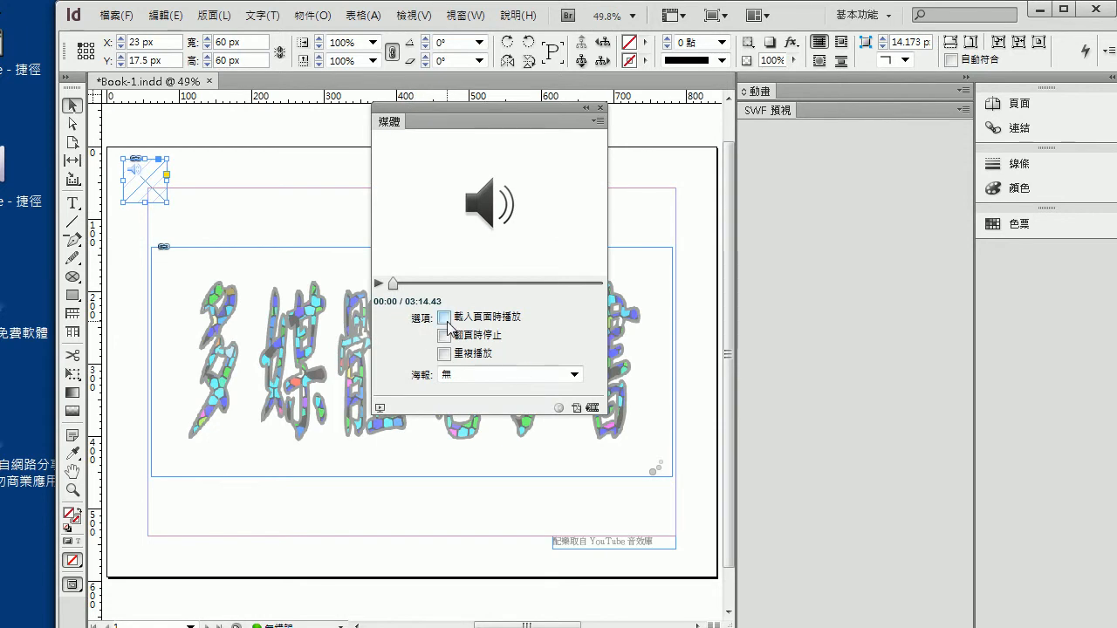
# Set the sound to play on page load (載入頁面時播放) and stop on page turn (翻頁時停止) without looping, and redock the Media panel below SWF Preview.
pyautogui.click(444, 318)
pyautogui.click(444, 355)
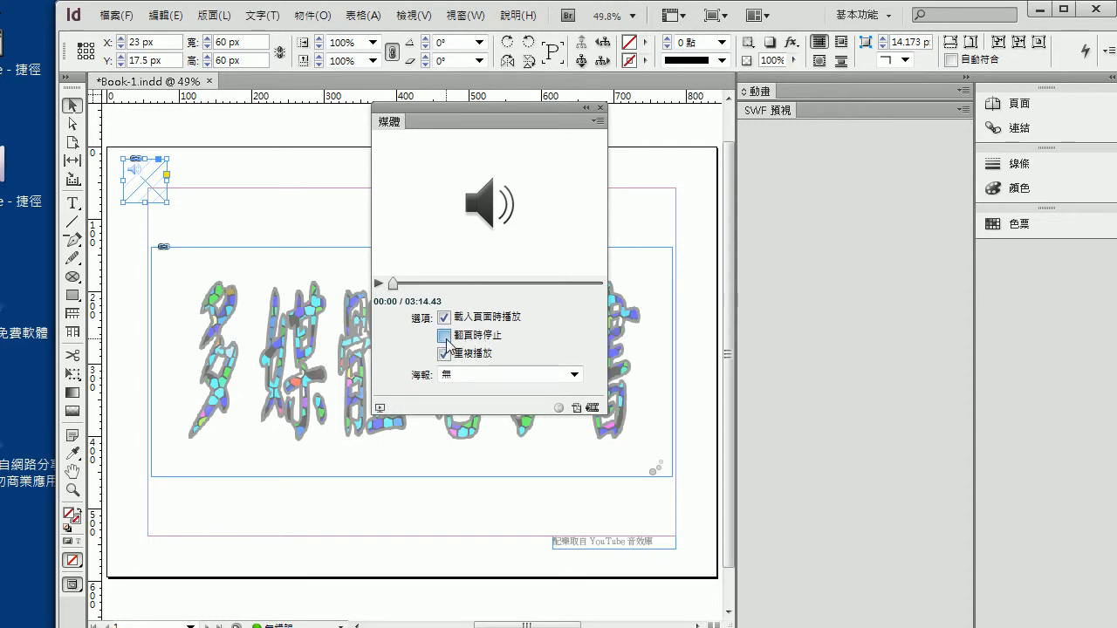
pyautogui.click(444, 353)
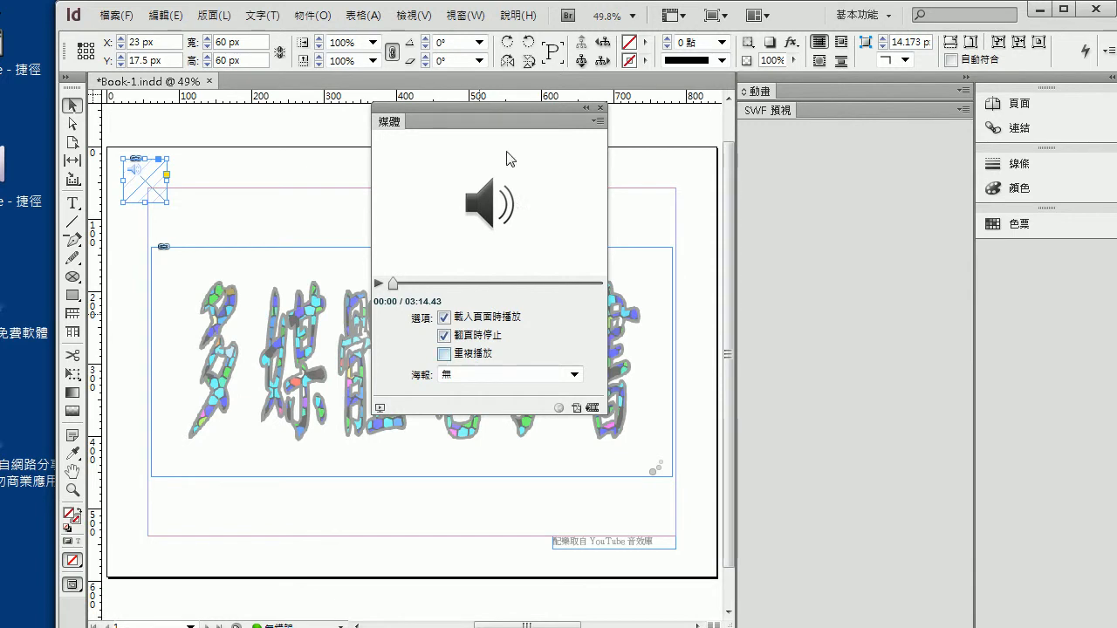
pyautogui.moveTo(498, 120); pyautogui.dragTo(824, 140)
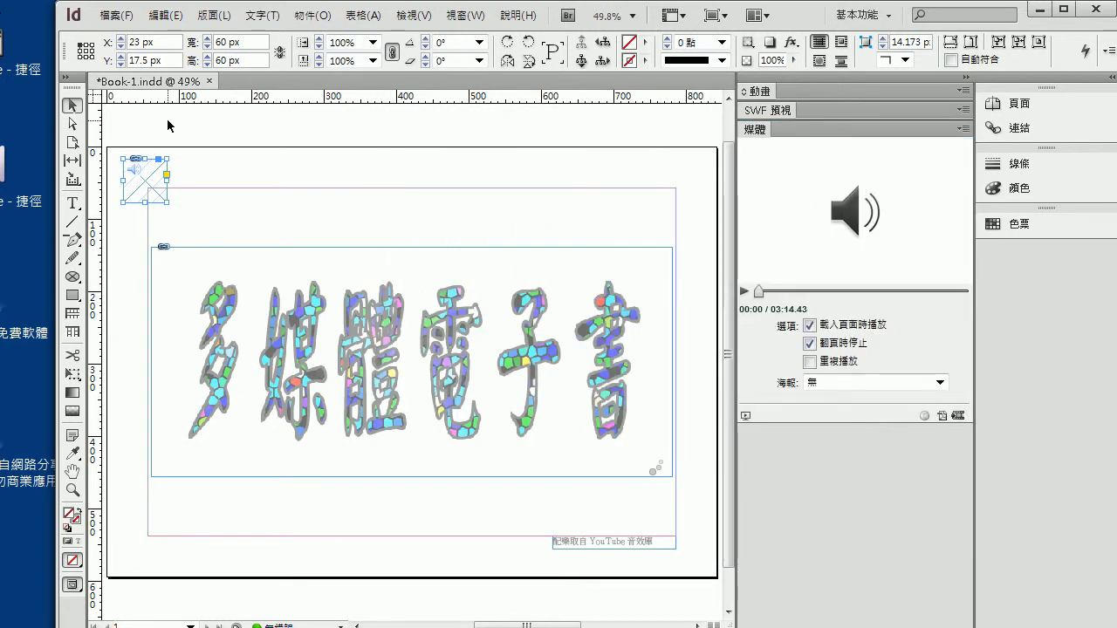
# Save the document and export all pages at 100% scale to SWF, overwriting Book-2.swf.
pyautogui.hotkey('ctrl', 's')
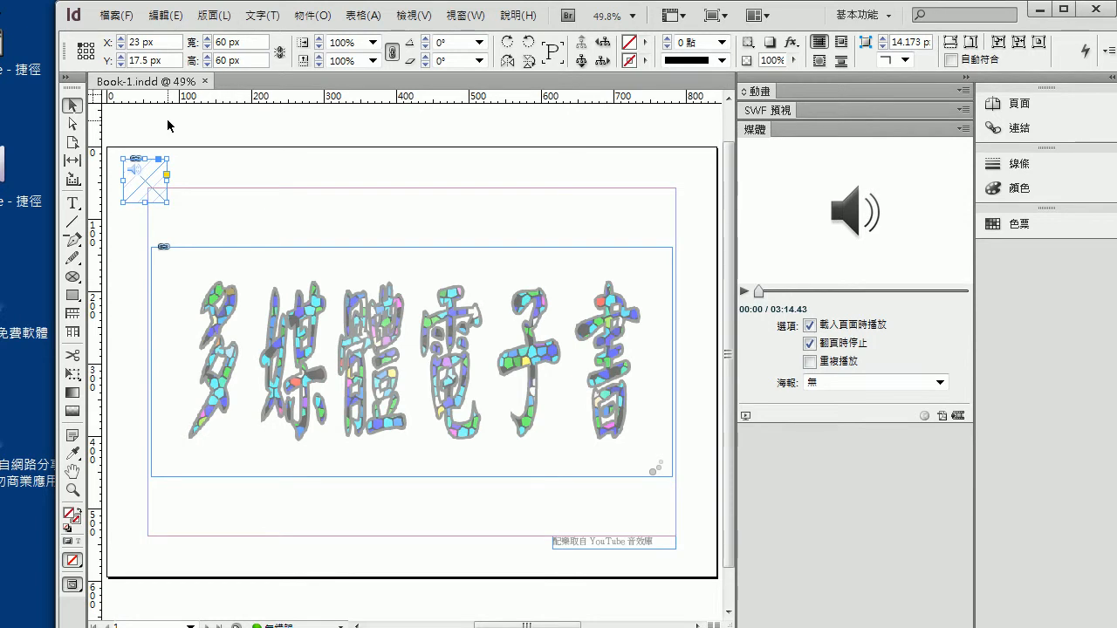
pyautogui.hotkey('ctrl', 'e')
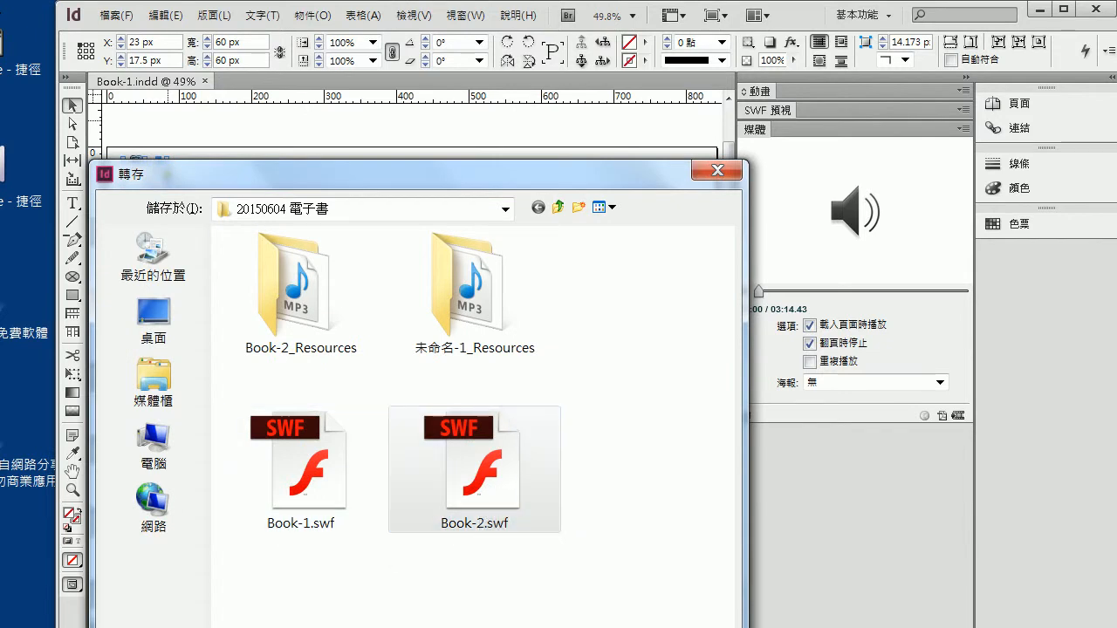
pyautogui.click(602, 615)
pyautogui.click(521, 393)
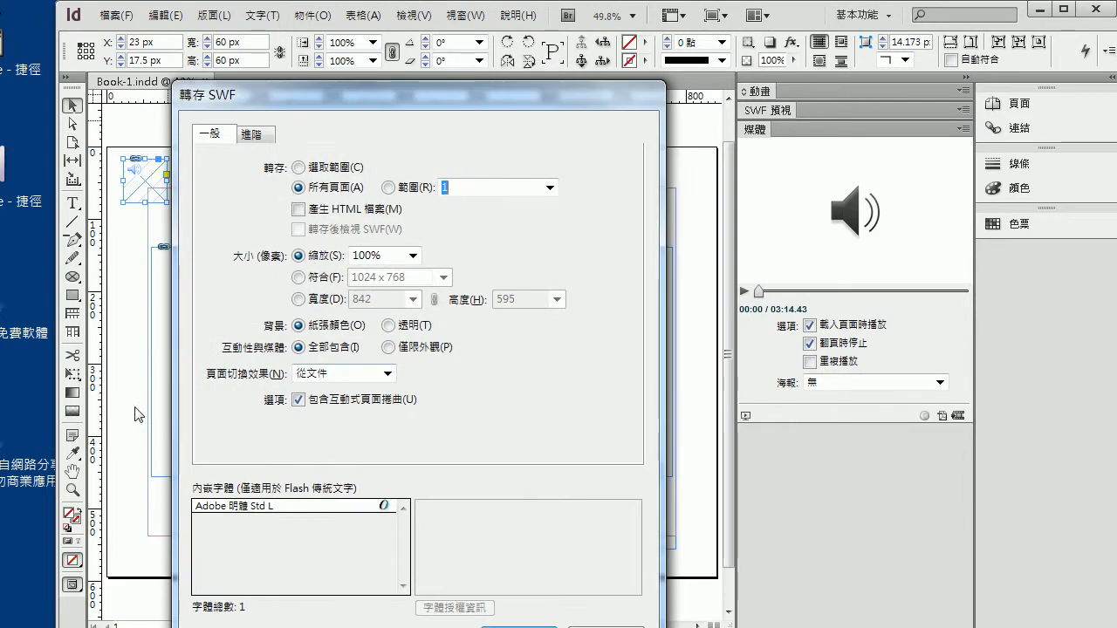
pyautogui.click(518, 624)
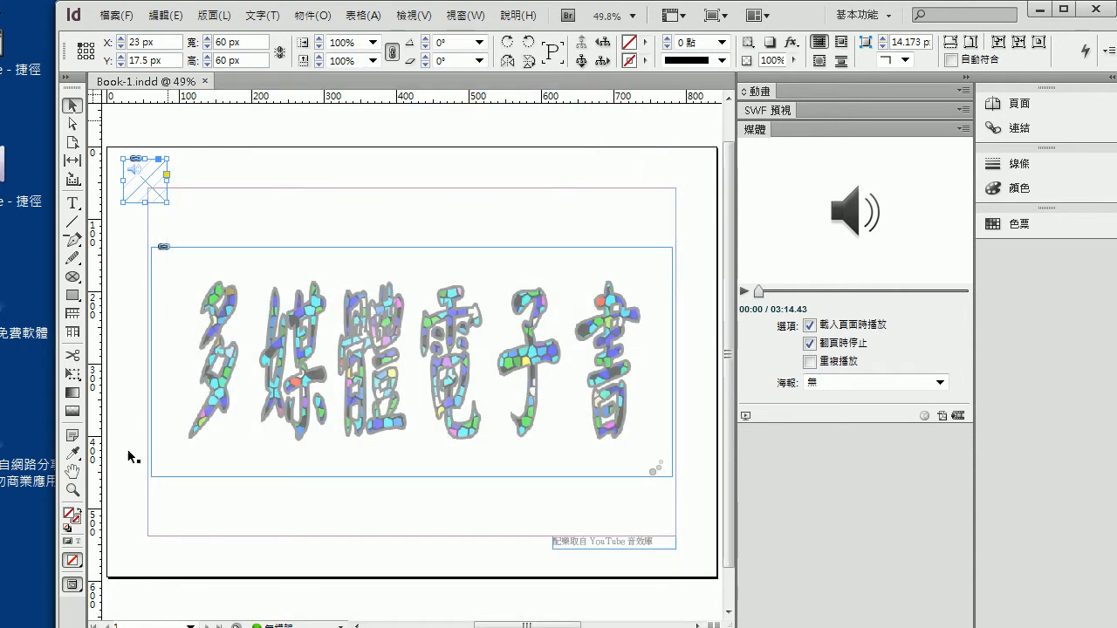
# Open the re-exported Book-2.swf from the 20150604 電子書 folder, check its music playback in Flash Player, and close the player.
pyautogui.moveTo(57, 433); pyautogui.dragTo(279, 411)
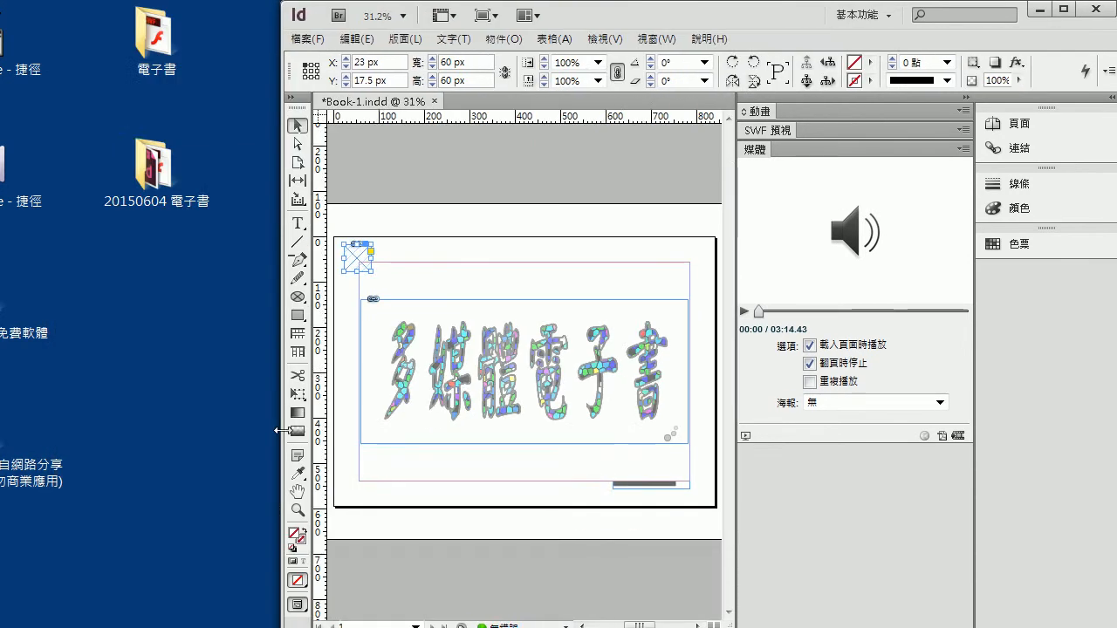
pyautogui.doubleClick(164, 197)
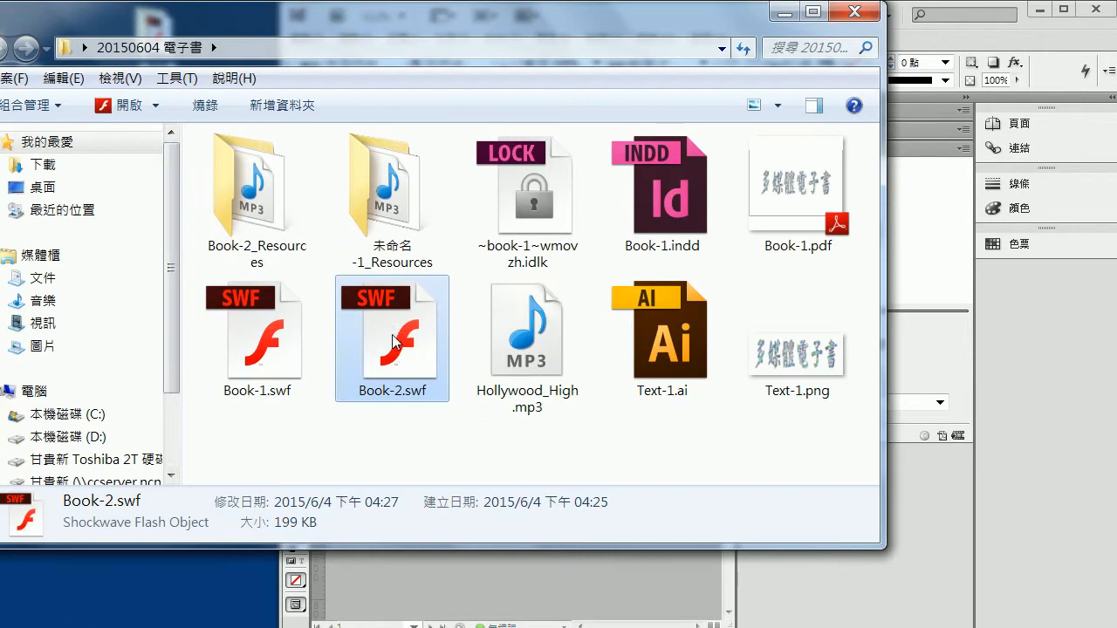
pyautogui.doubleClick(342, 345)
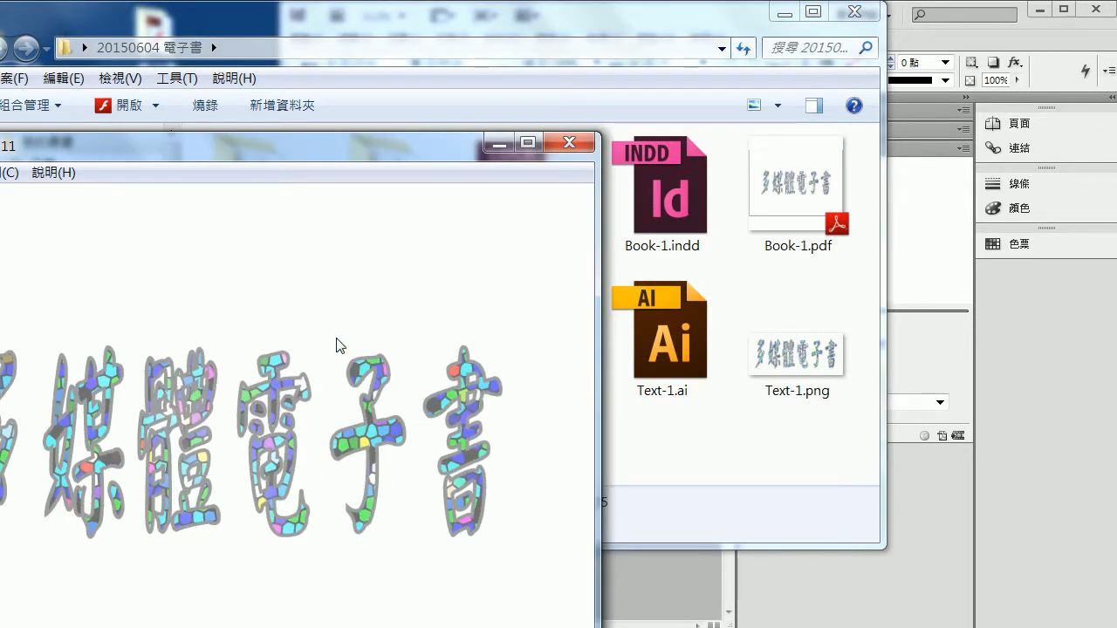
pyautogui.moveTo(224, 155); pyautogui.dragTo(438, 79)
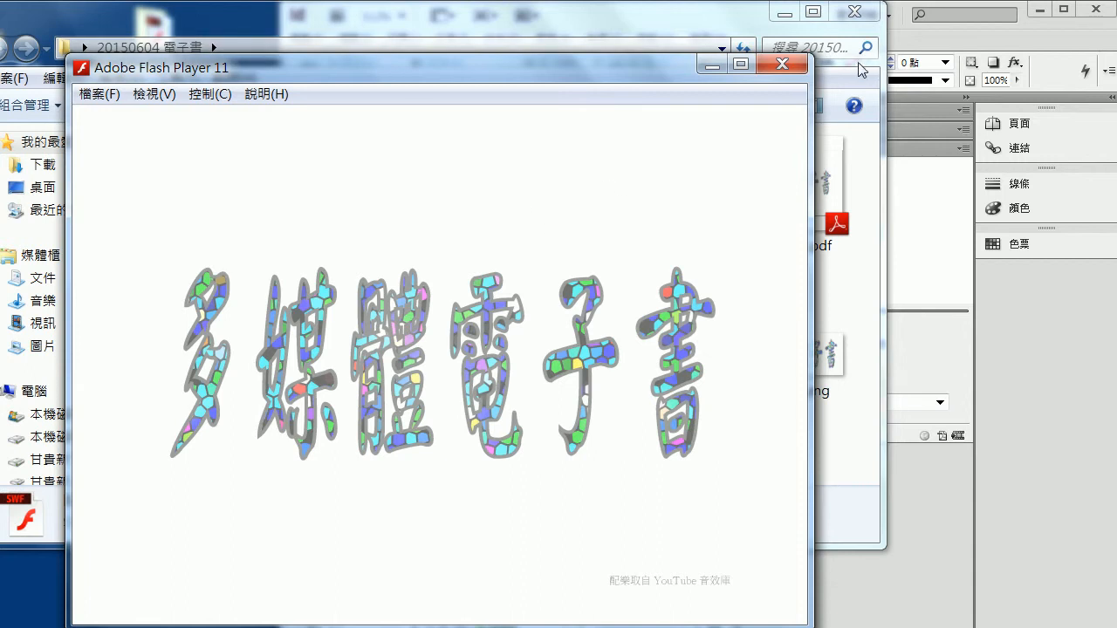
pyautogui.click(781, 65)
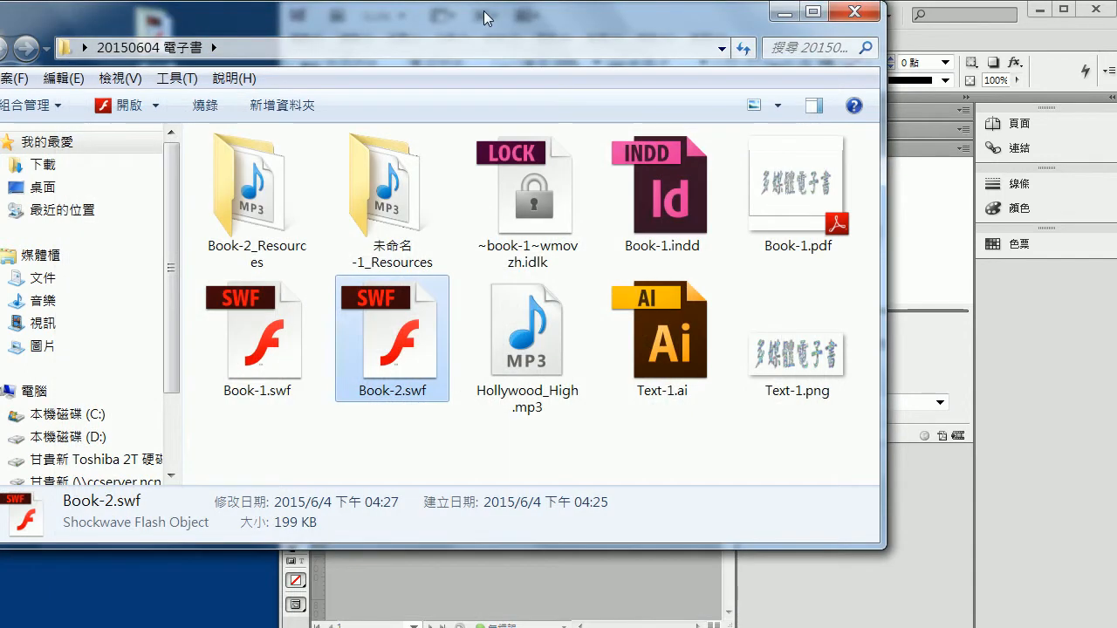